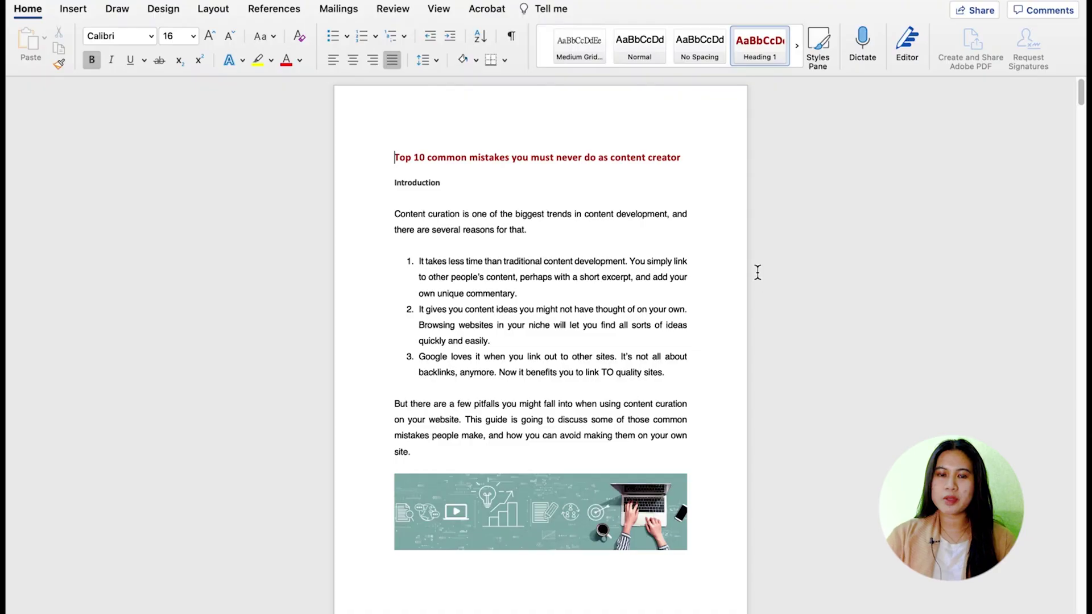
Start a new ebook with Create eBook.
scroll(653, 304, down, 15)
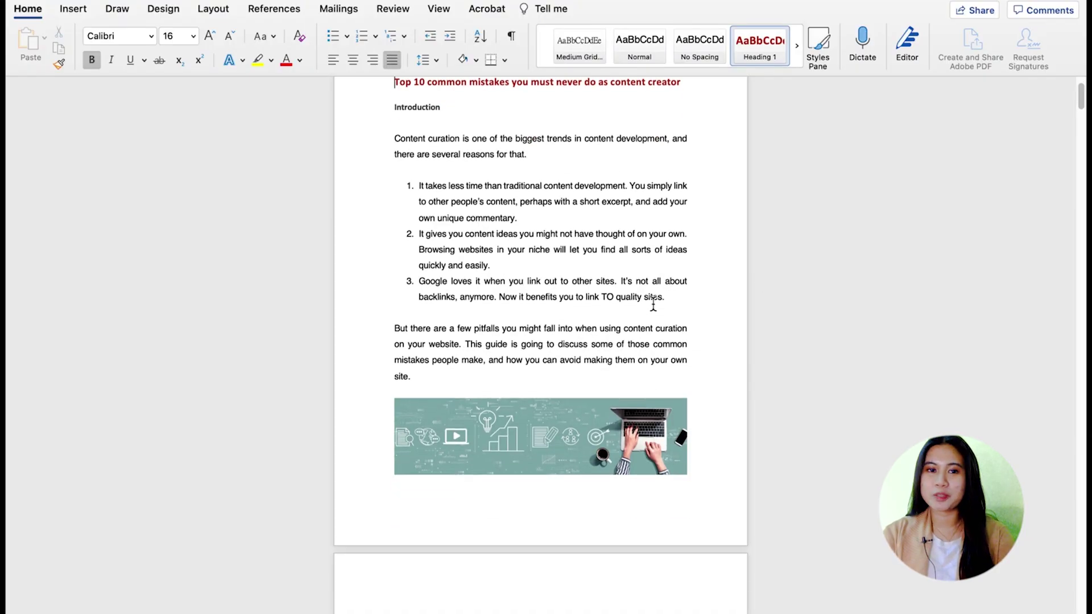
scroll(651, 303, down, 15)
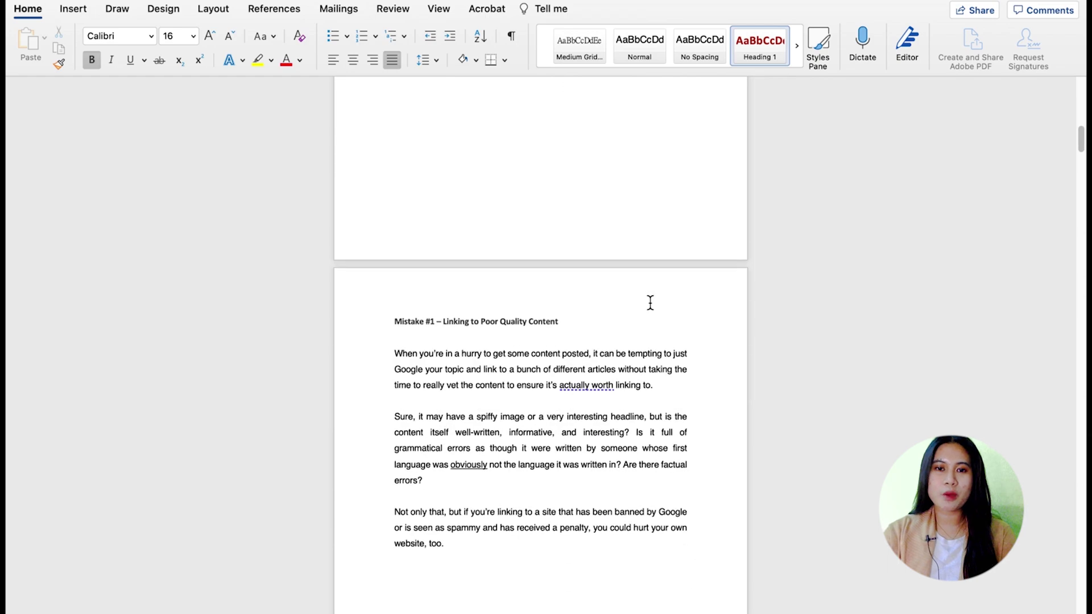
scroll(649, 303, down, 3)
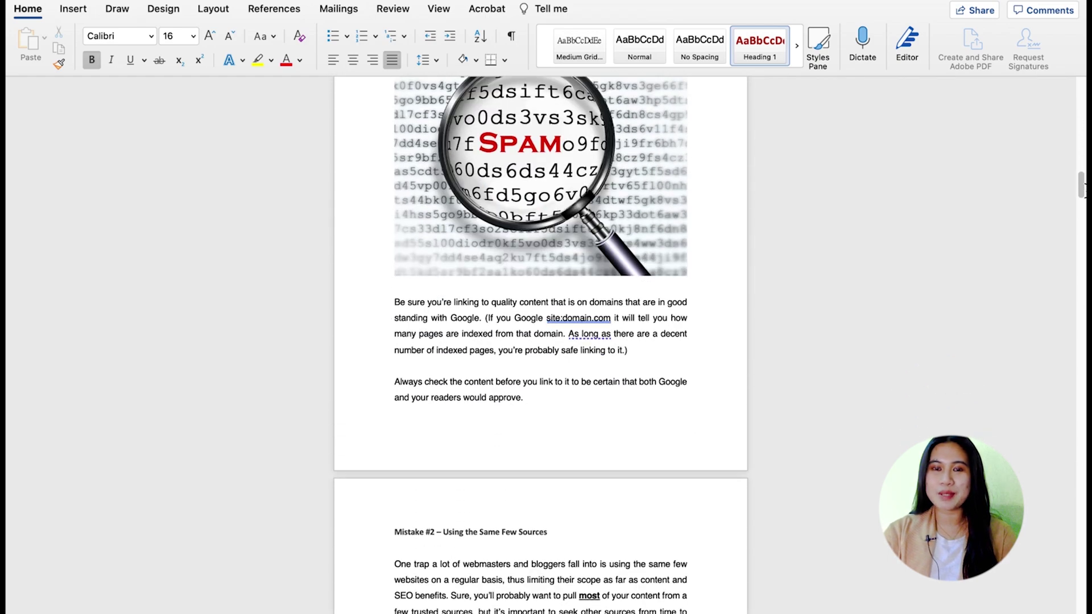
drag(1082, 185, 1081, 94)
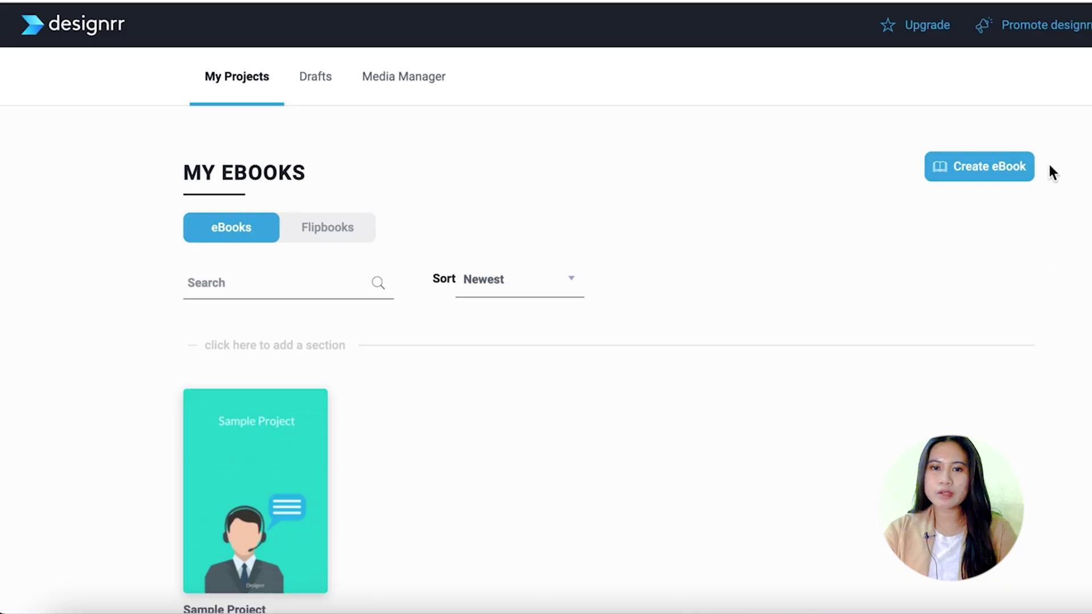
click(976, 169)
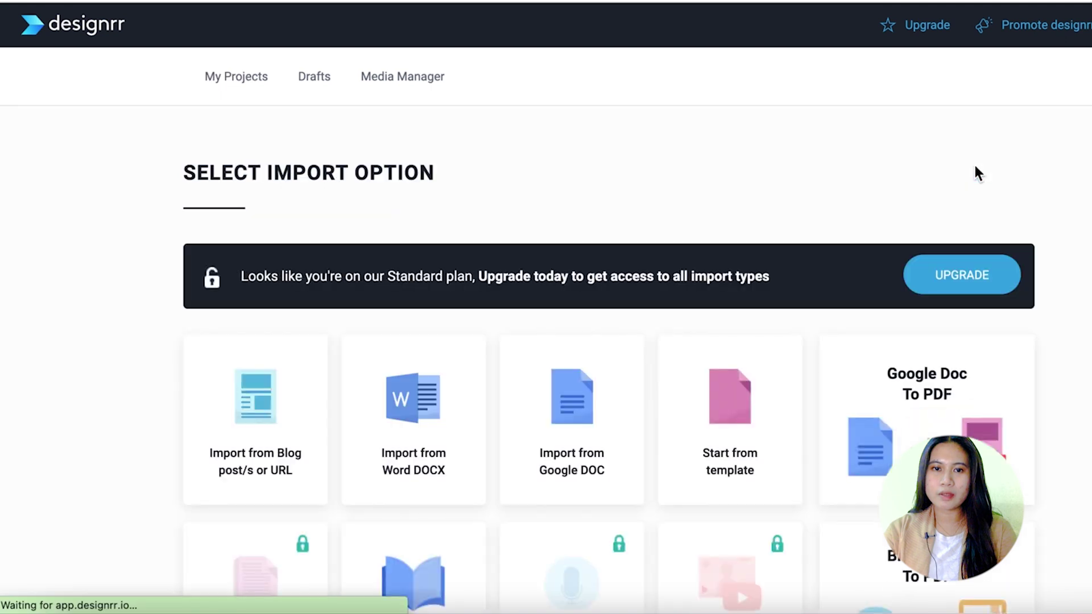
Choose Import from Word DOCX from the ebook import options.
scroll(737, 498, down, 2)
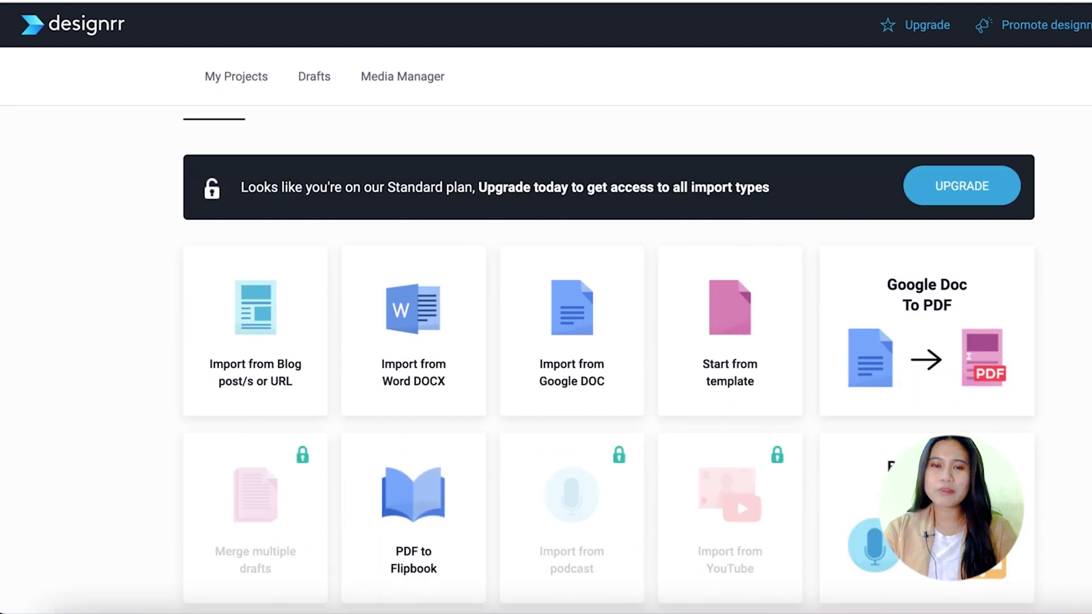
scroll(825, 246, down, 1)
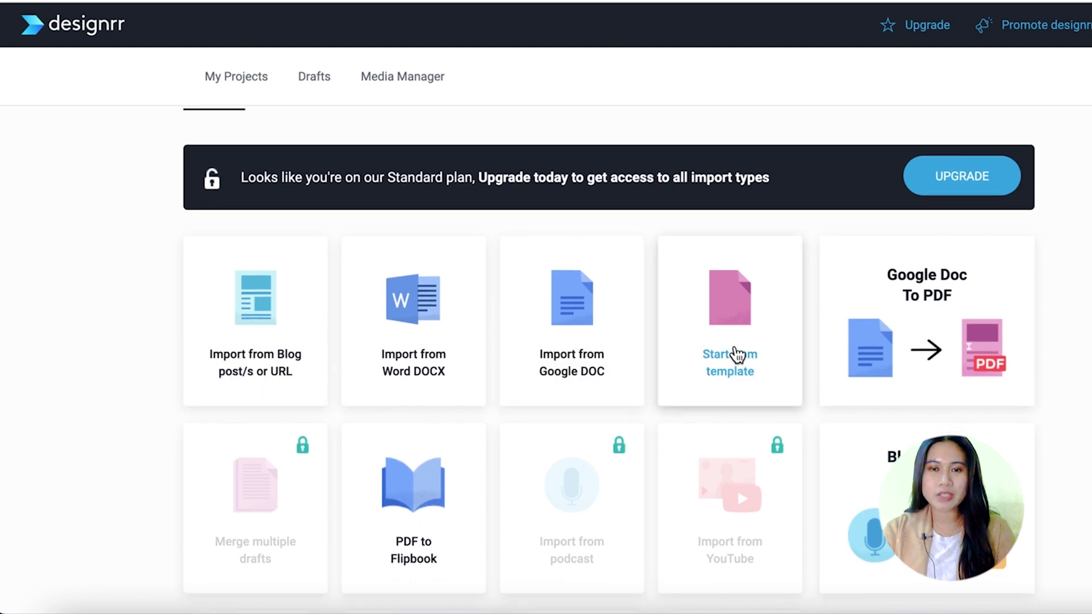
scroll(734, 349, down, 4)
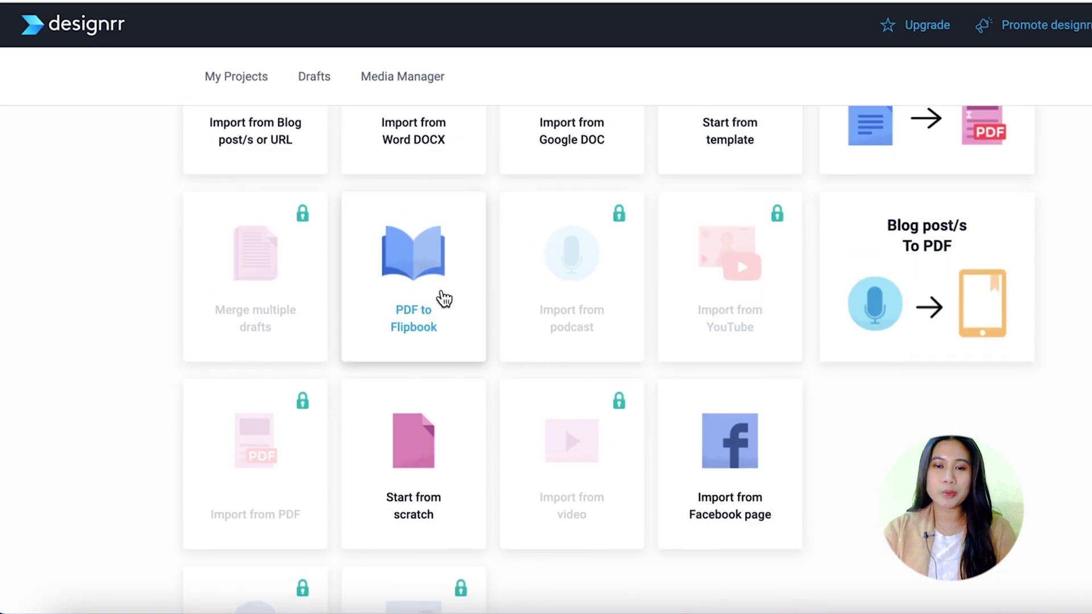
scroll(446, 298, down, 2)
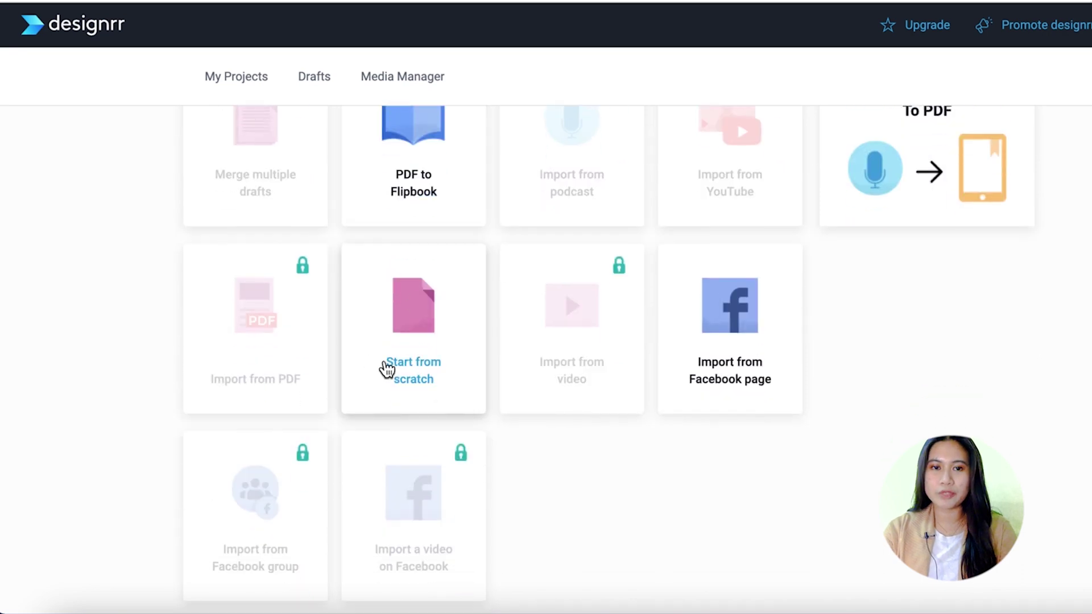
scroll(731, 392, up, 8)
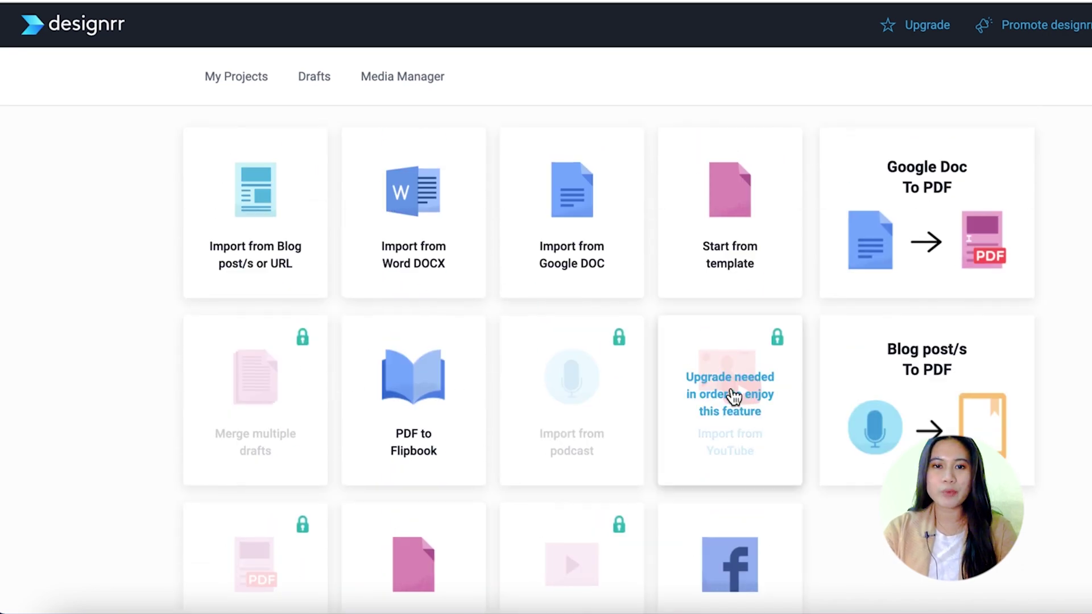
scroll(734, 396, down, 2)
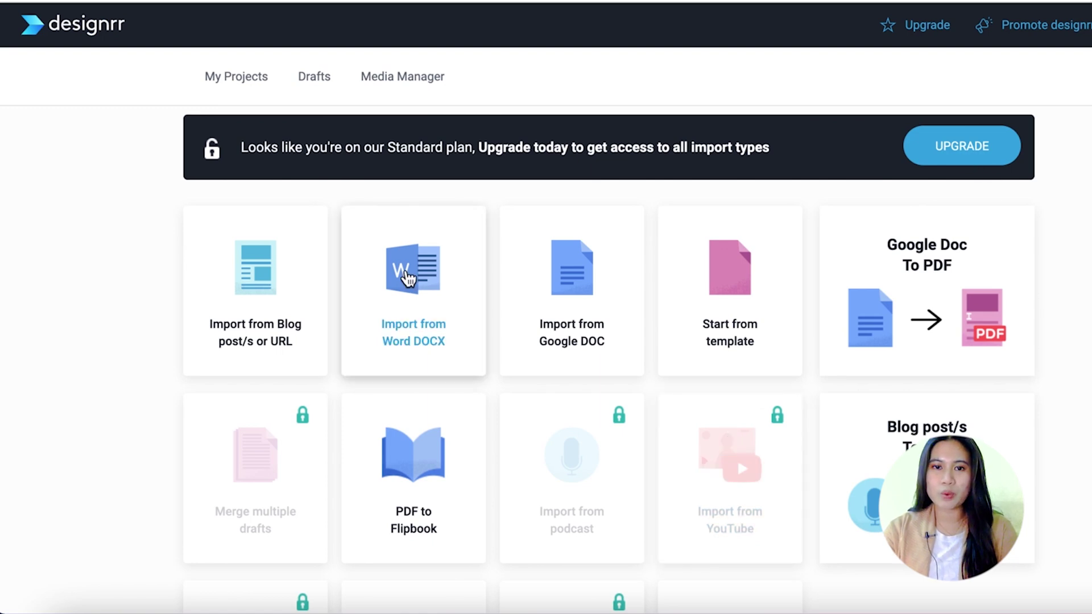
click(405, 272)
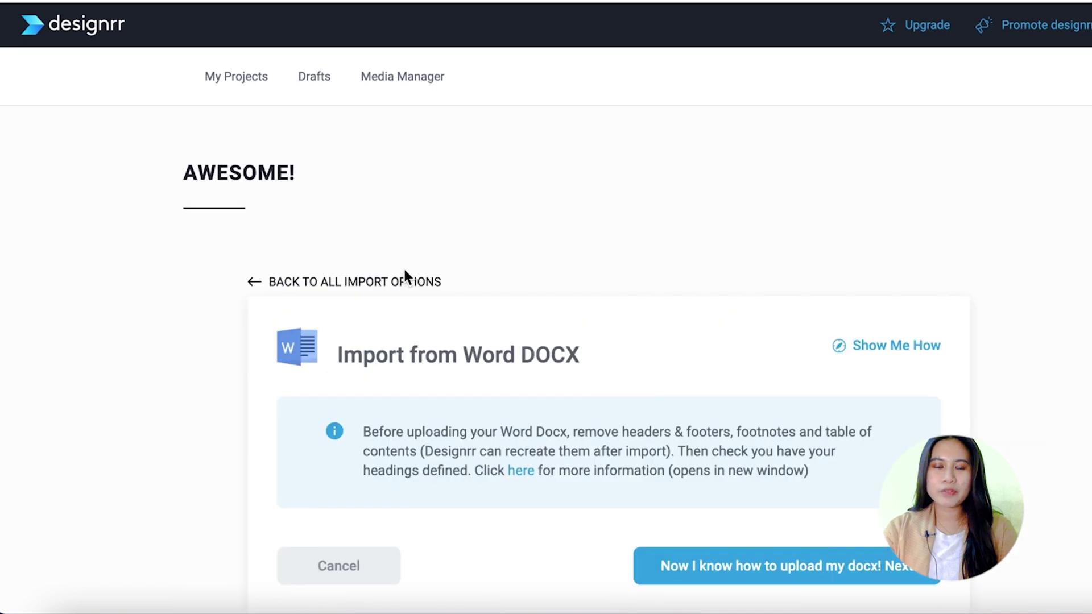
Scroll through the How to Format a Word Docx article to read its heading rules.
scroll(405, 272, down, 1)
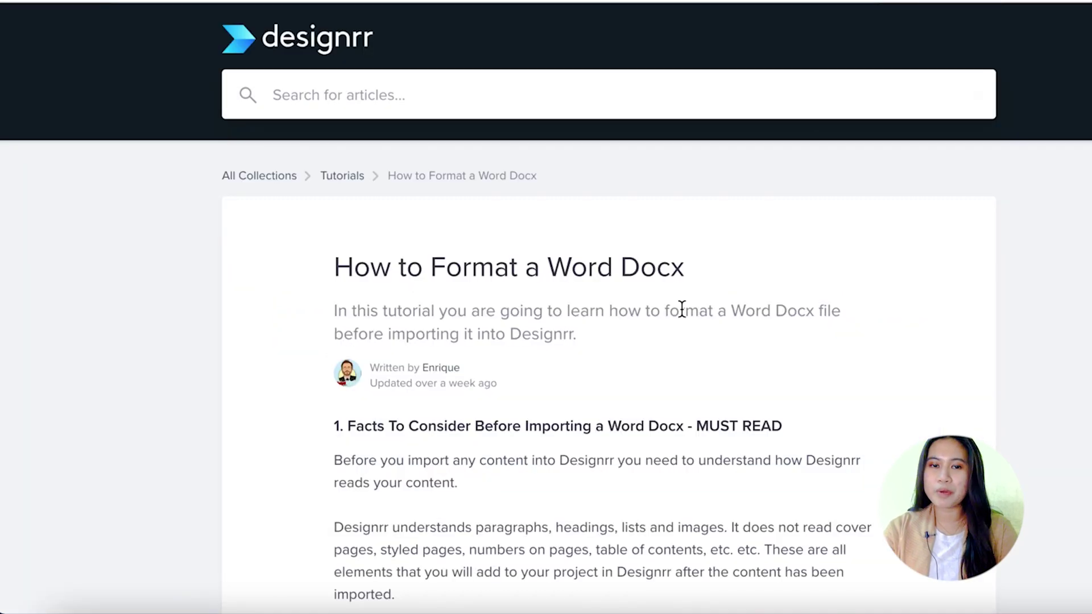
scroll(680, 309, down, 2)
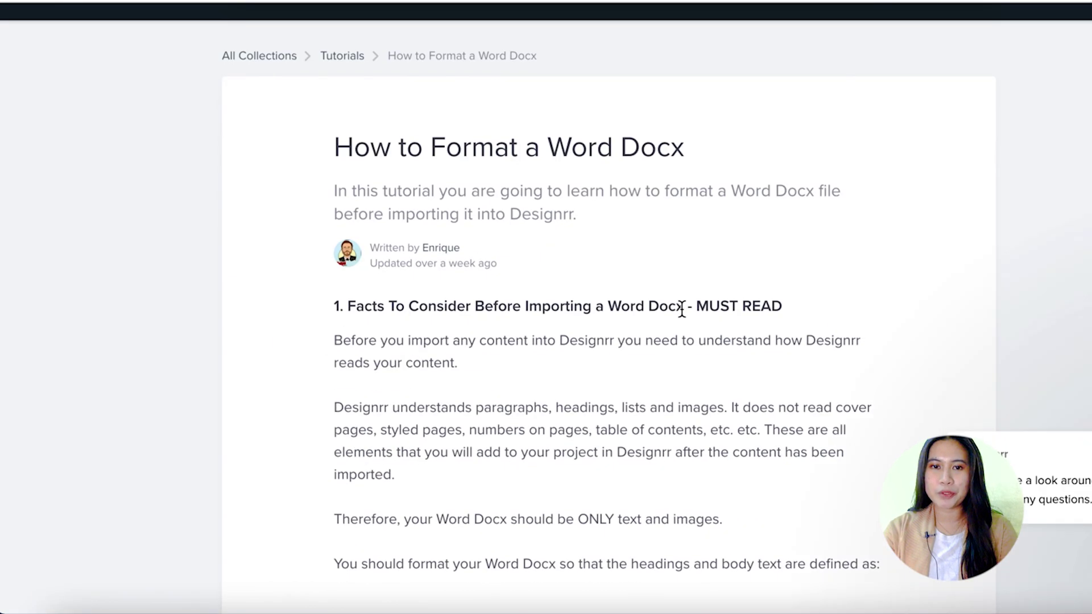
scroll(683, 312, down, 5)
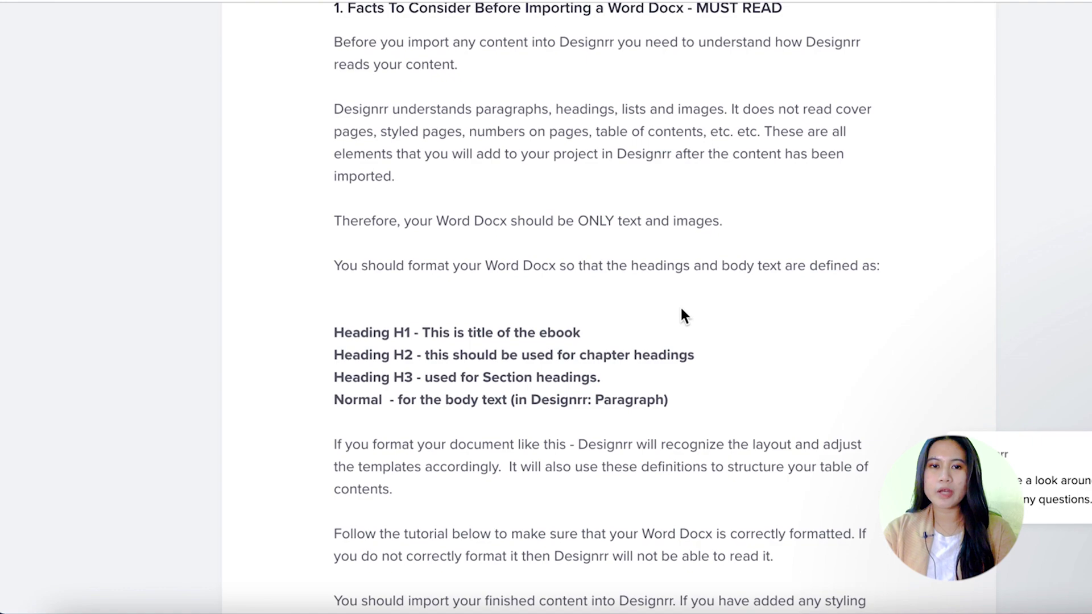
scroll(680, 312, down, 10)
scroll(673, 302, down, 5)
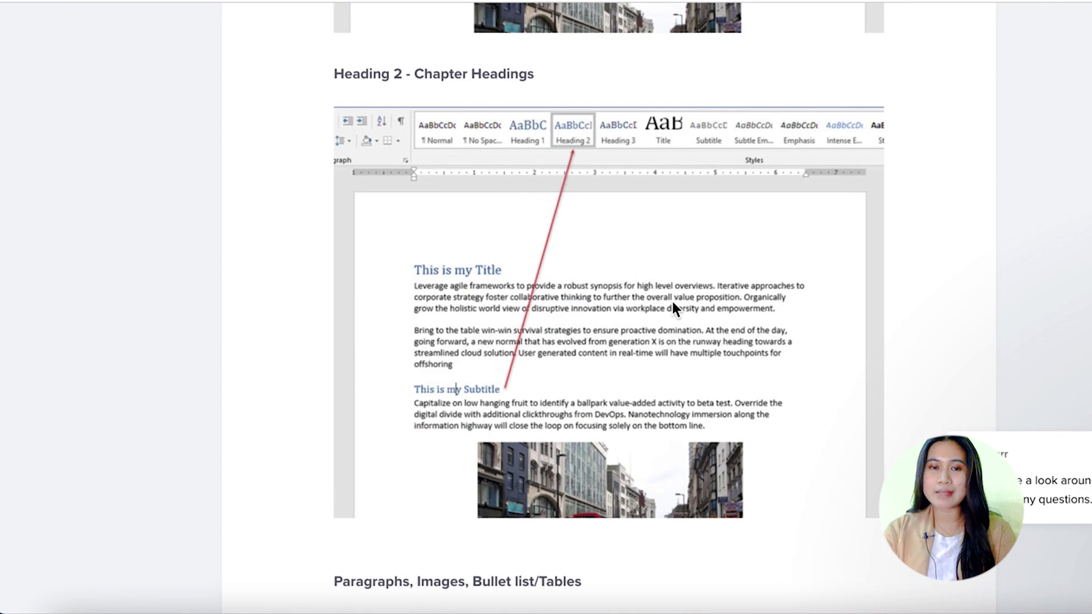
scroll(673, 302, down, 9)
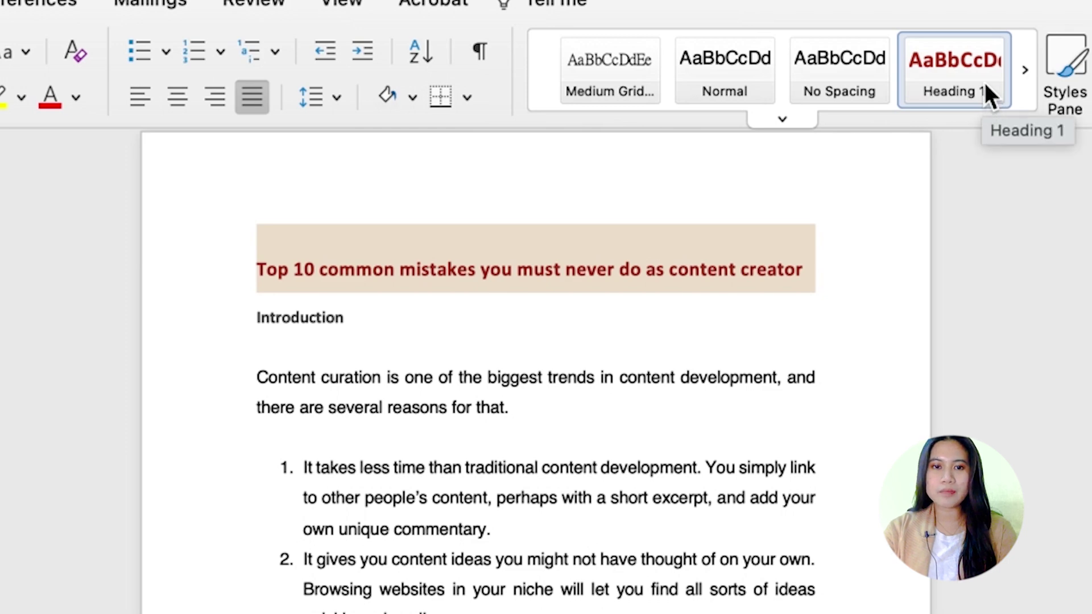
click(702, 391)
click(214, 312)
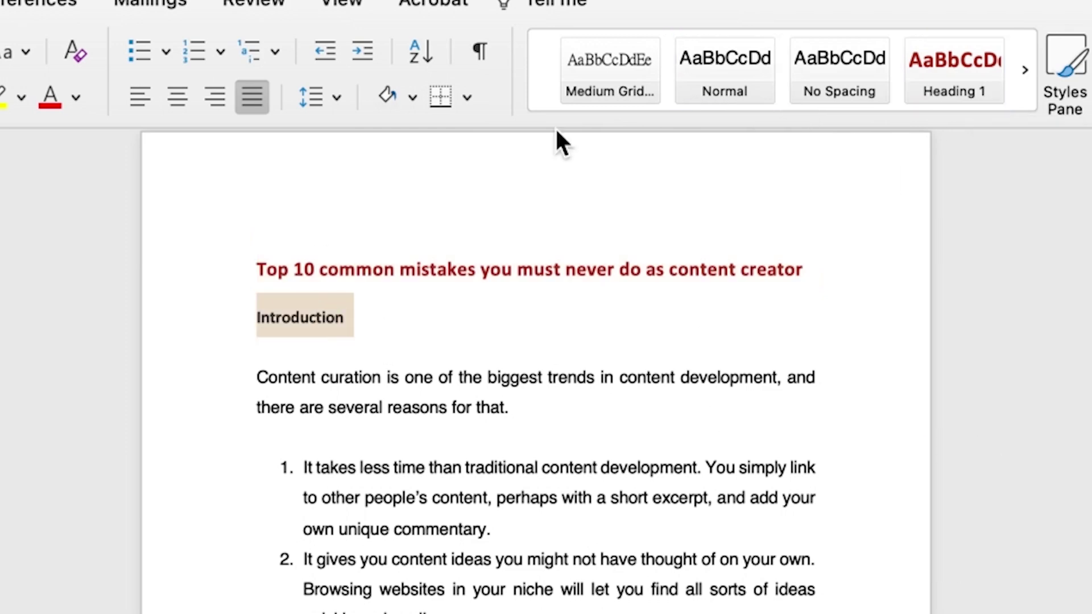
click(1026, 69)
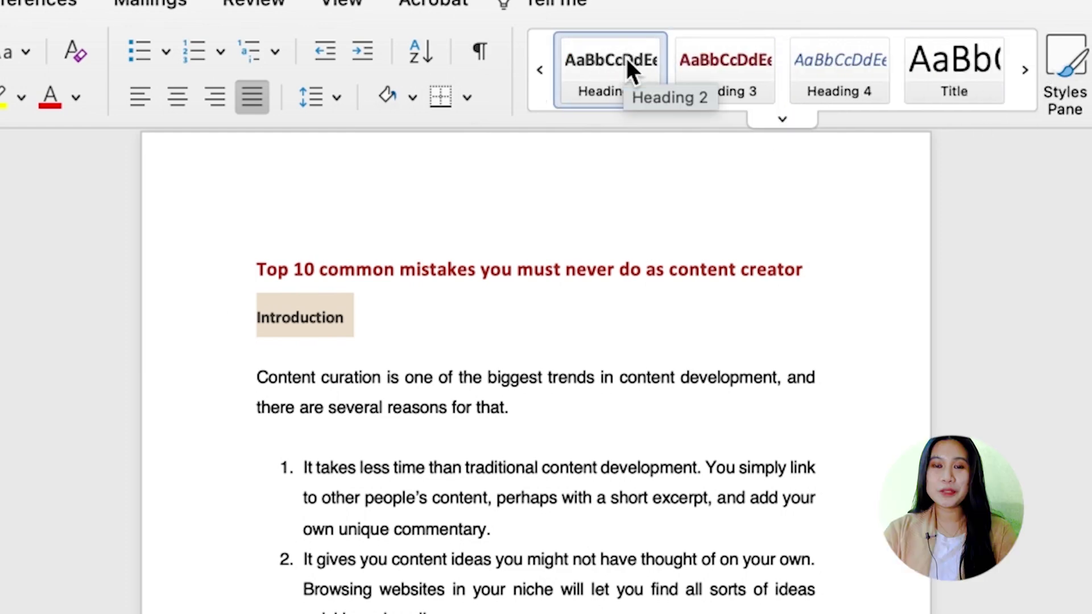
click(642, 559)
scroll(641, 558, down, 1)
scroll(642, 560, down, 20)
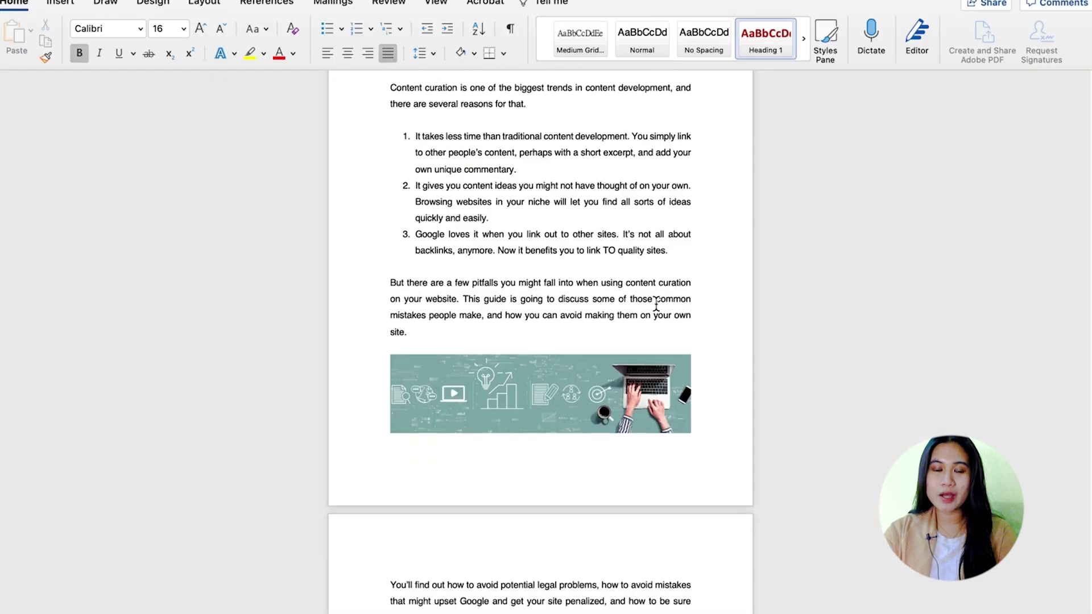
scroll(654, 302, down, 15)
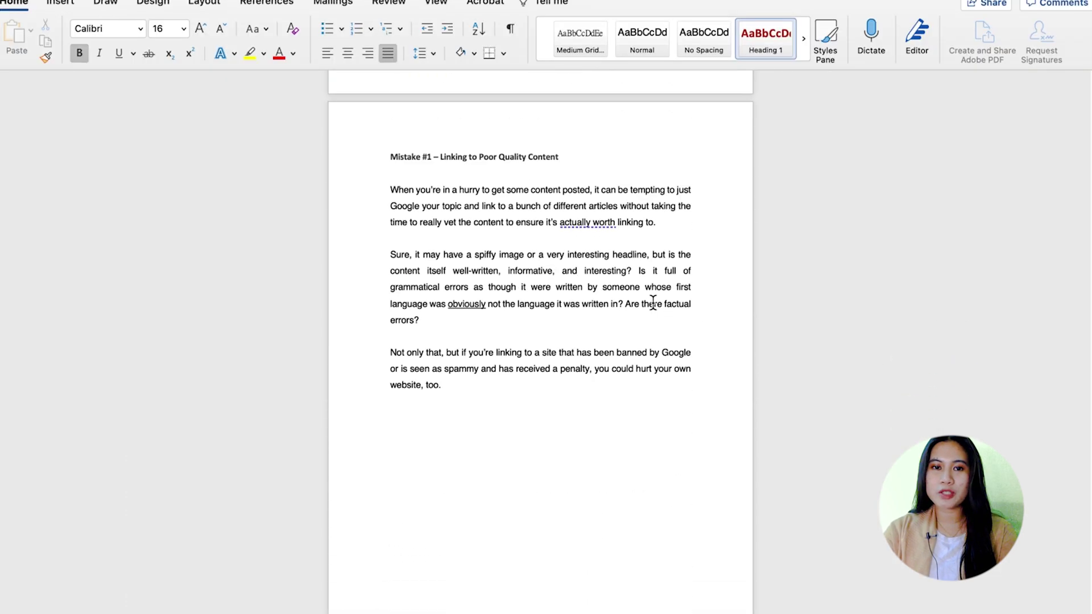
scroll(652, 304, down, 3)
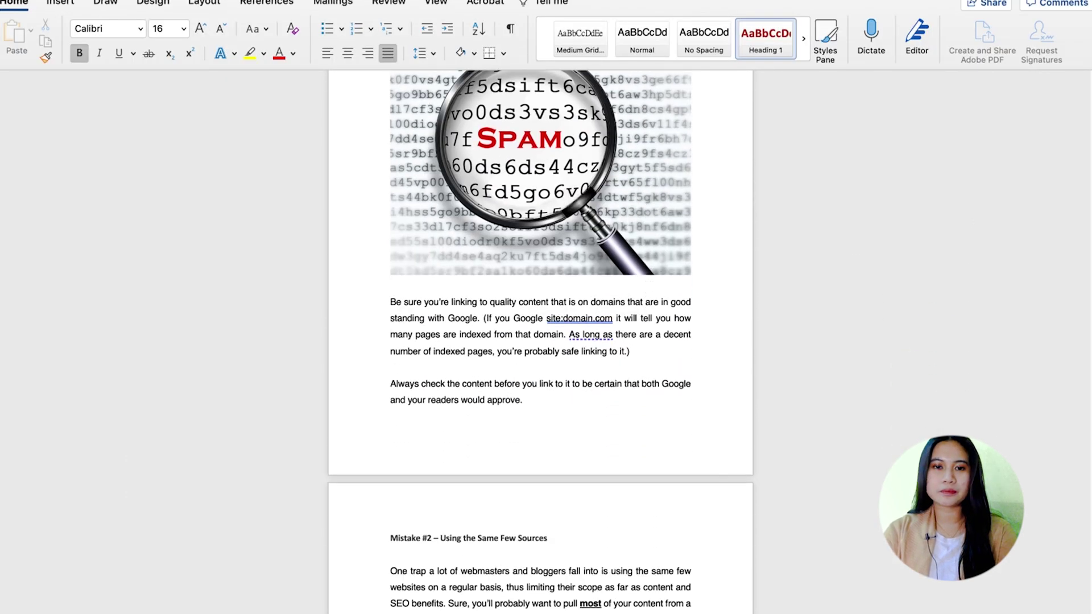
scroll(540, 330, down, 20)
scroll(541, 330, up, 20)
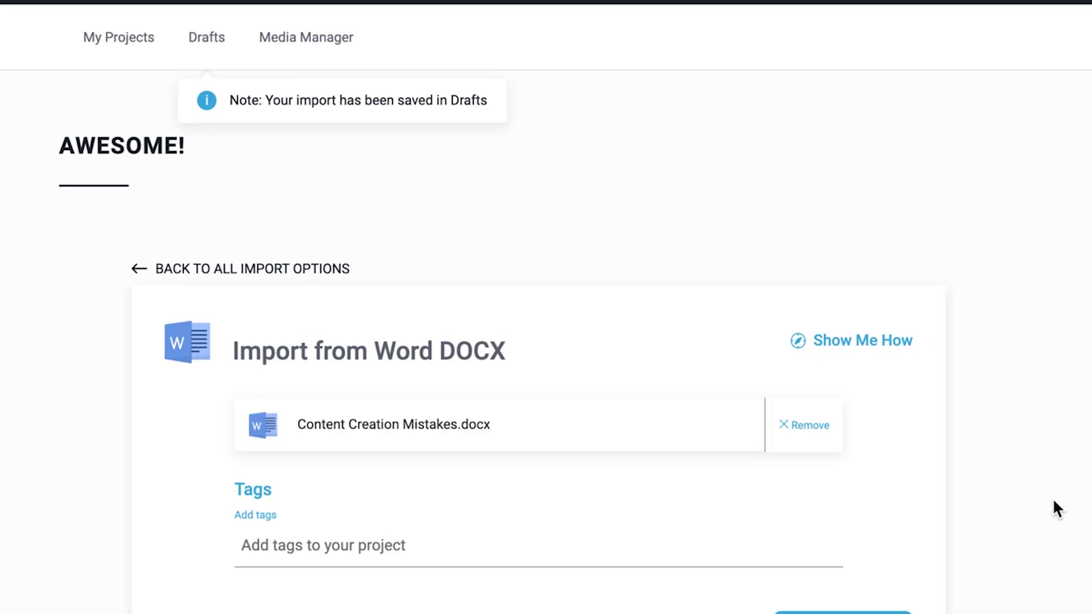
Continue to template selection and filter the gallery to Digital Marketing.
scroll(804, 540, down, 1)
click(856, 566)
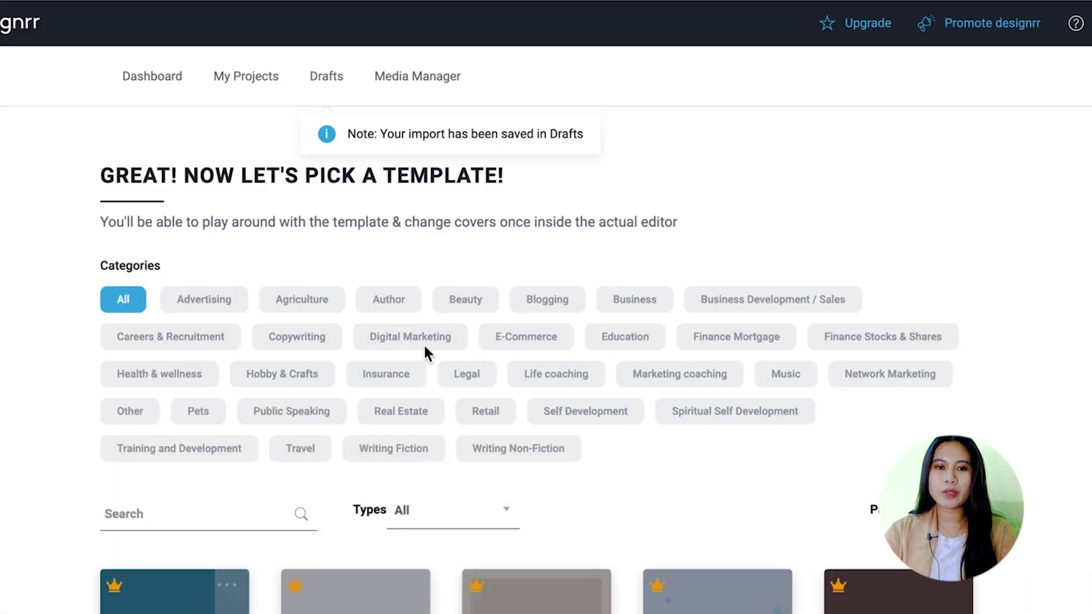
click(422, 339)
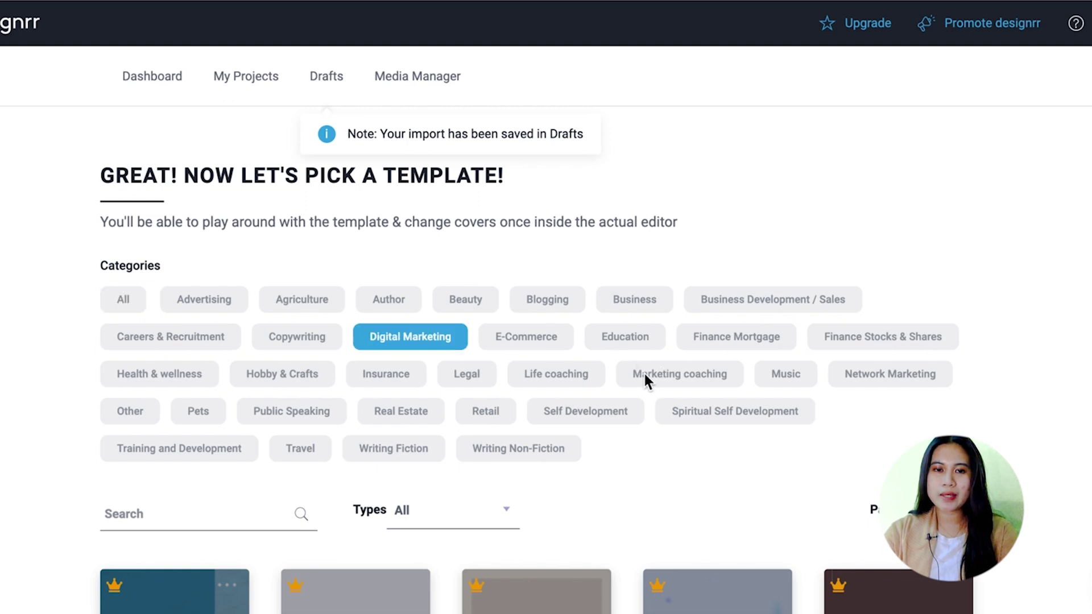
Start the ebook from the Video Marketing 1-02 template.
scroll(642, 370, down, 10)
scroll(642, 377, down, 3)
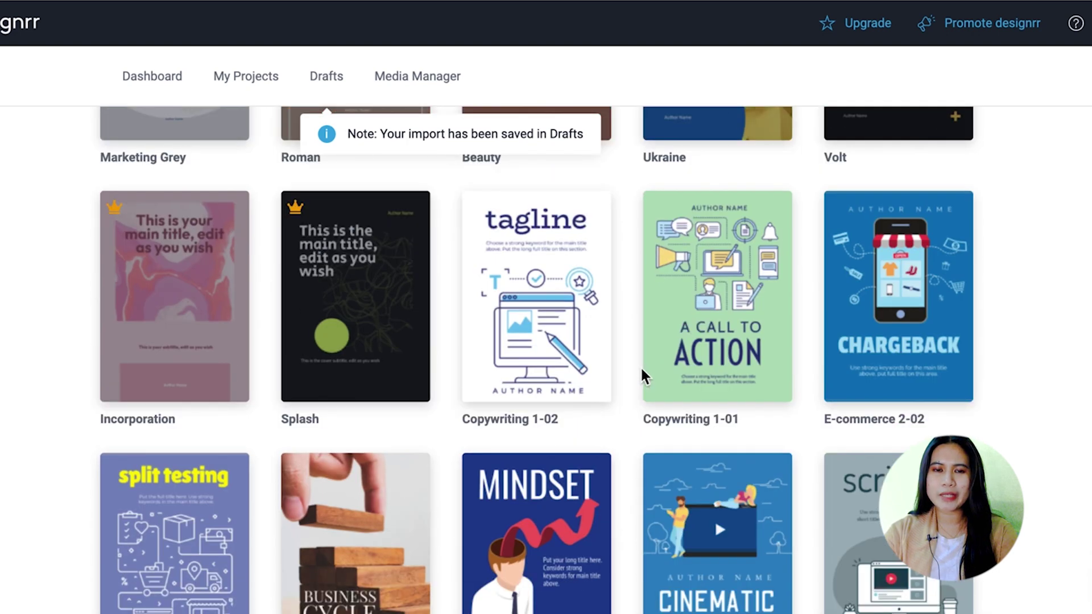
scroll(642, 370, down, 3)
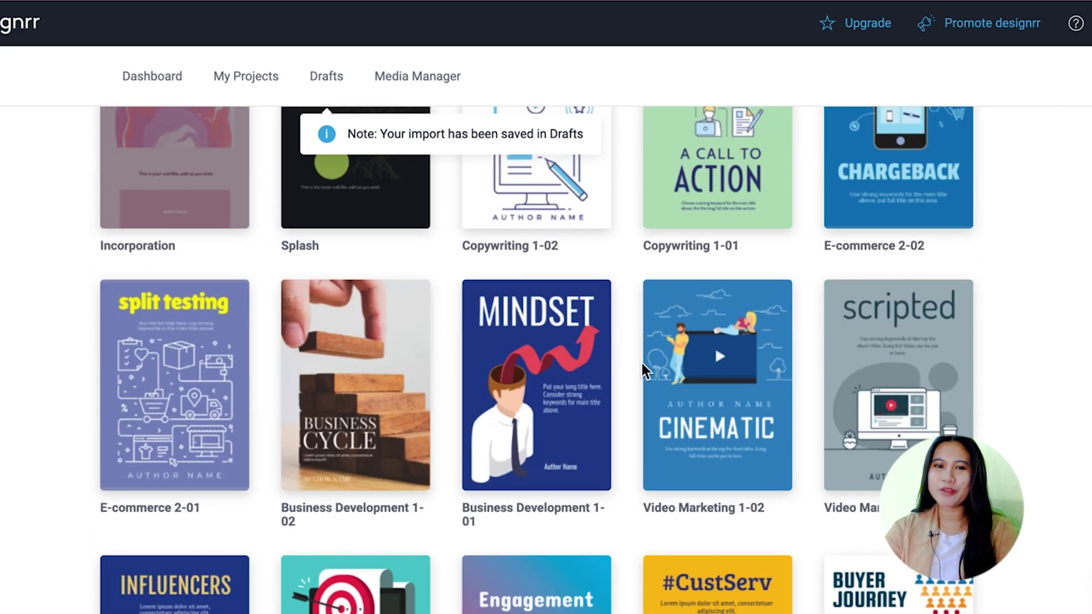
scroll(642, 363, down, 8)
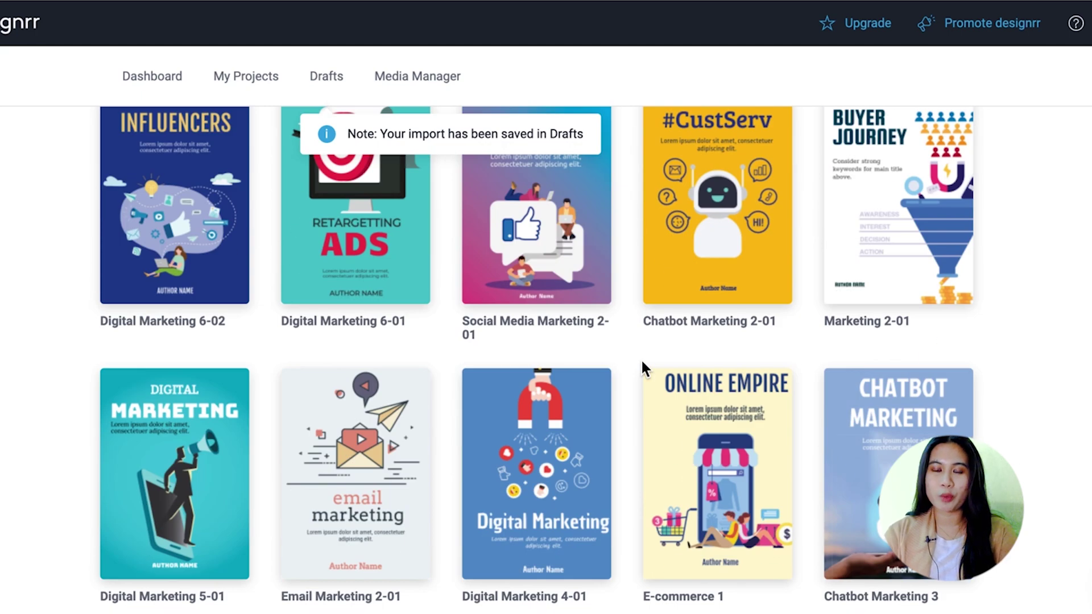
scroll(641, 358, up, 4)
mouse_move(717, 227)
scroll(717, 227, up, 3)
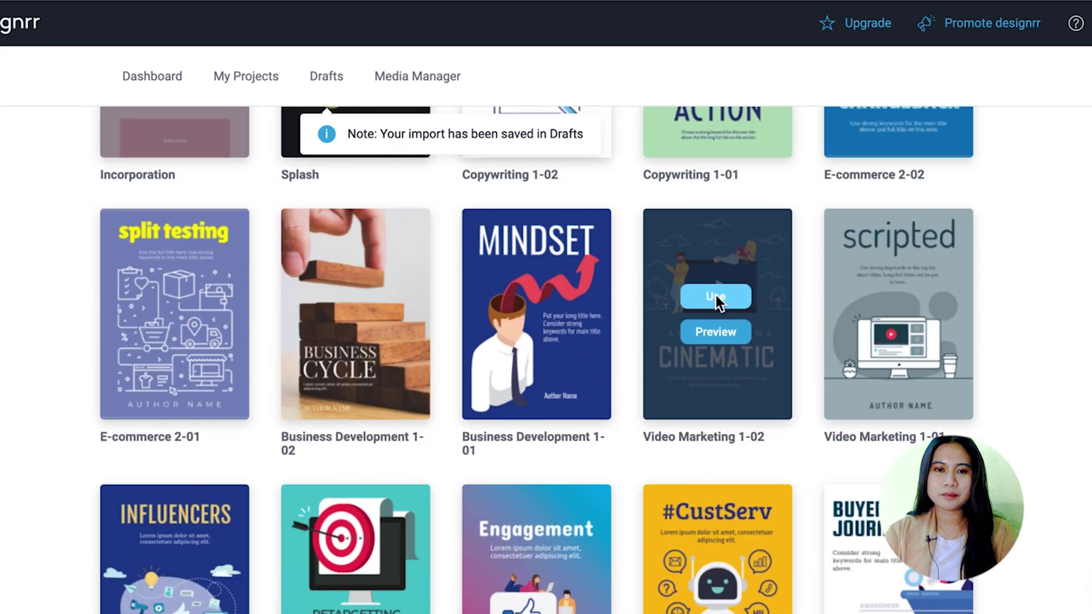
click(715, 296)
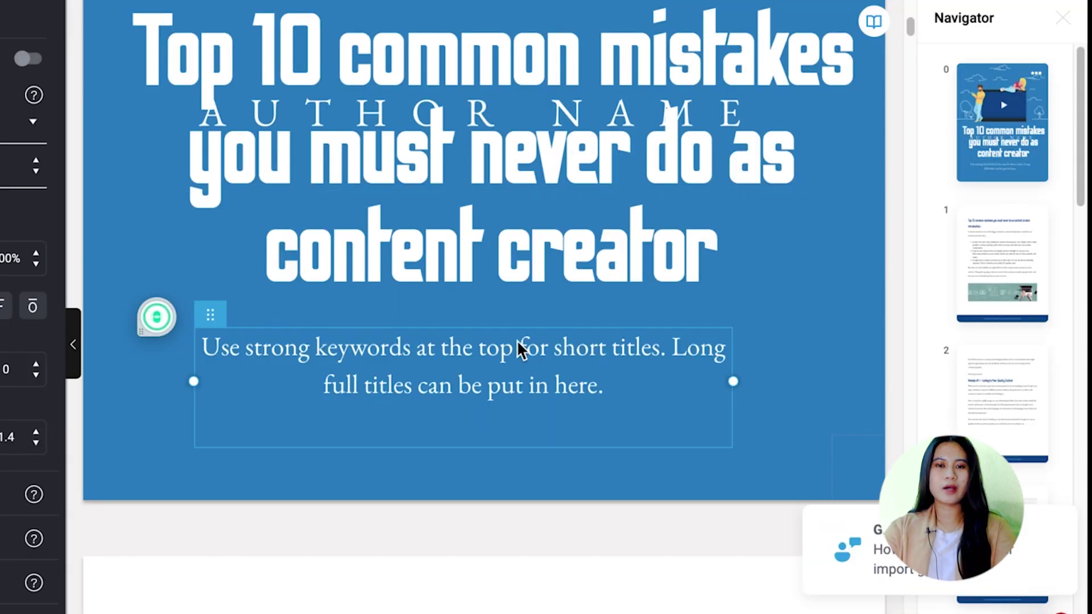
Change the cover heading font size from 160px to 100px, then select the subtitle paragraph.
mouse_move(210, 314)
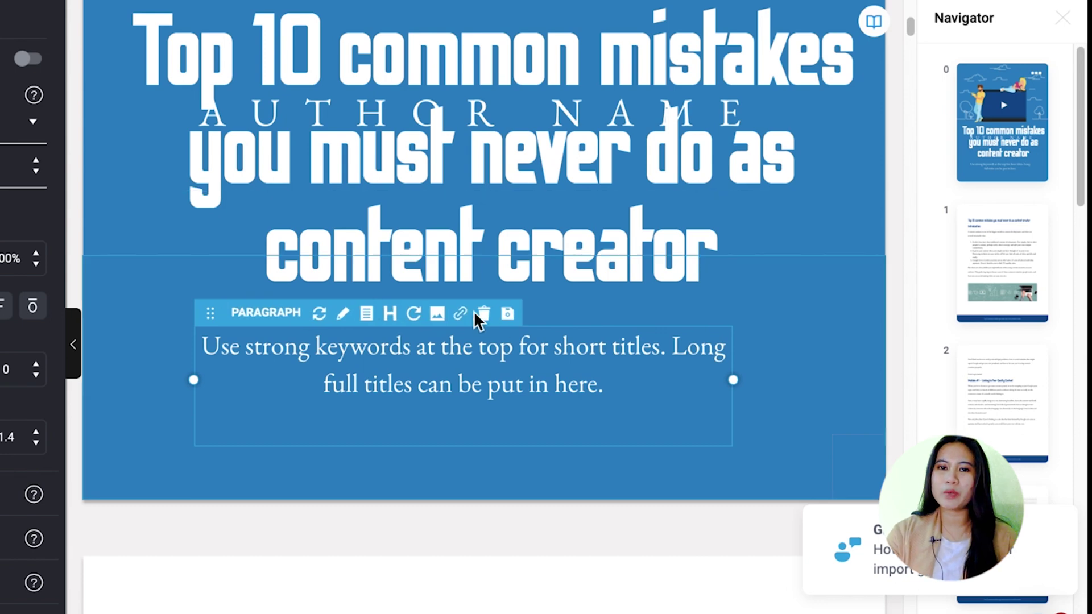
click(477, 314)
scroll(511, 308, up, 3)
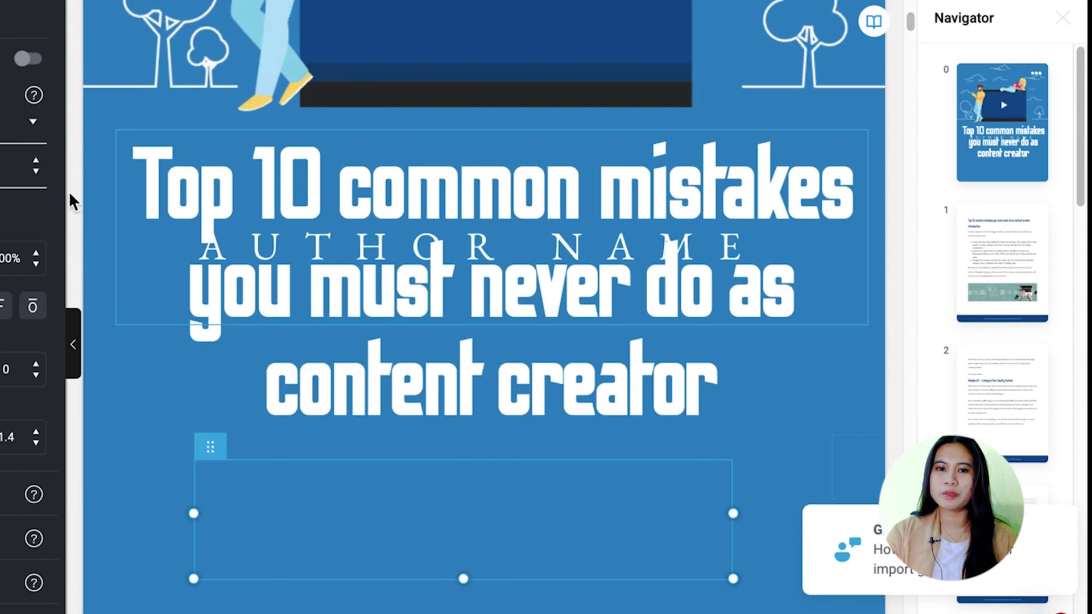
scroll(374, 282, down, 10)
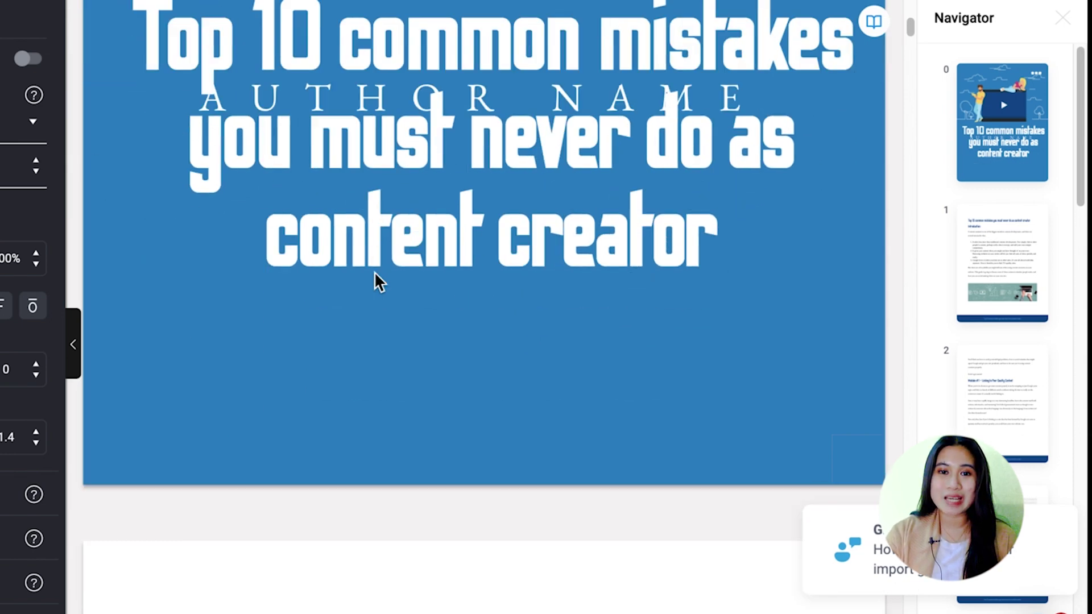
scroll(374, 272, down, 2)
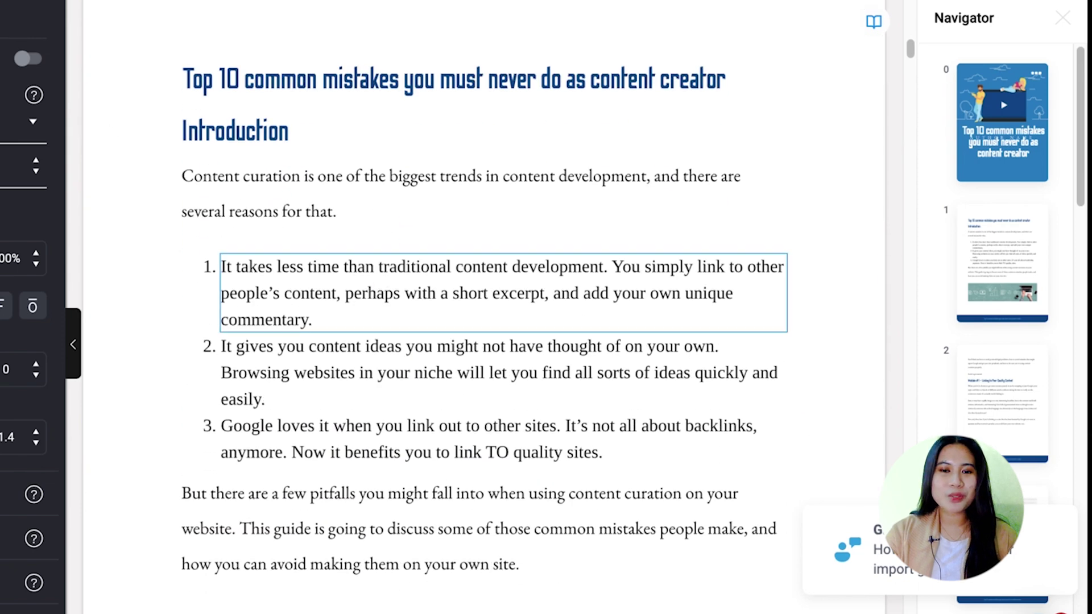
scroll(25, 307, down, 10)
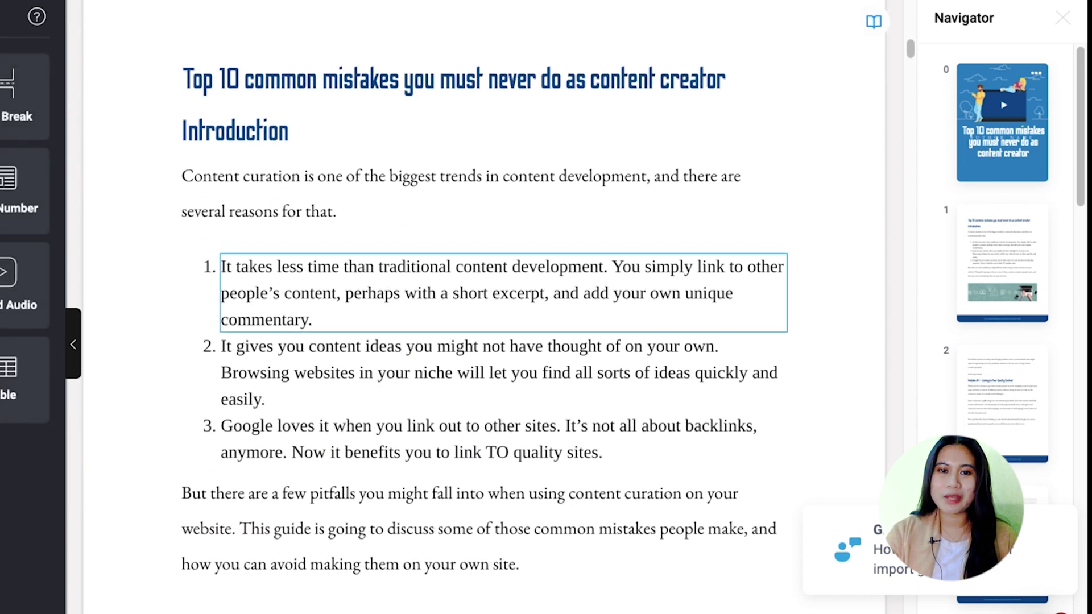
scroll(25, 307, down, 3)
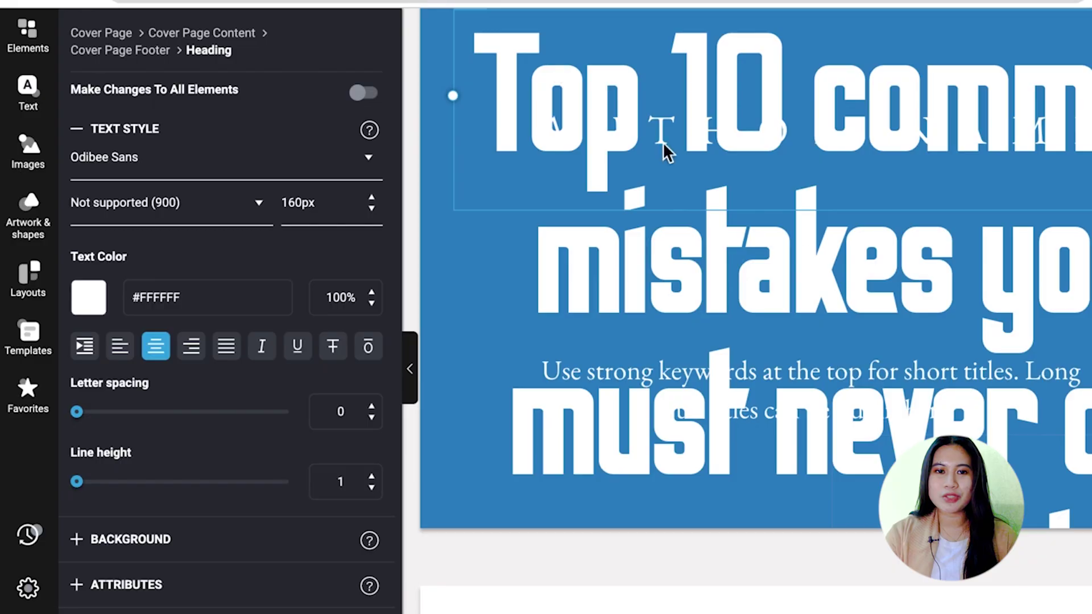
text(100)
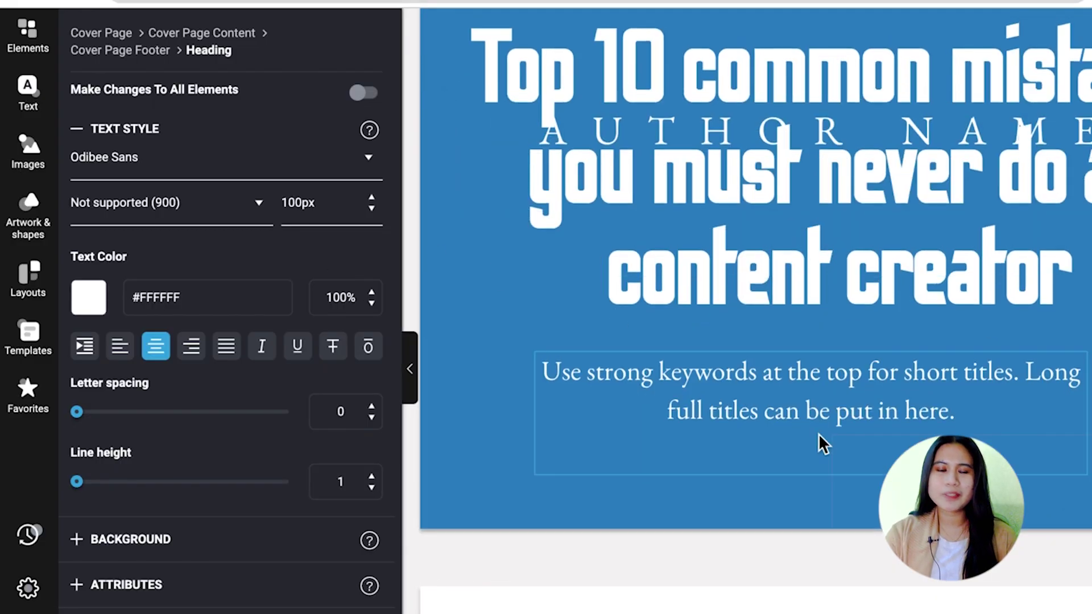
click(818, 432)
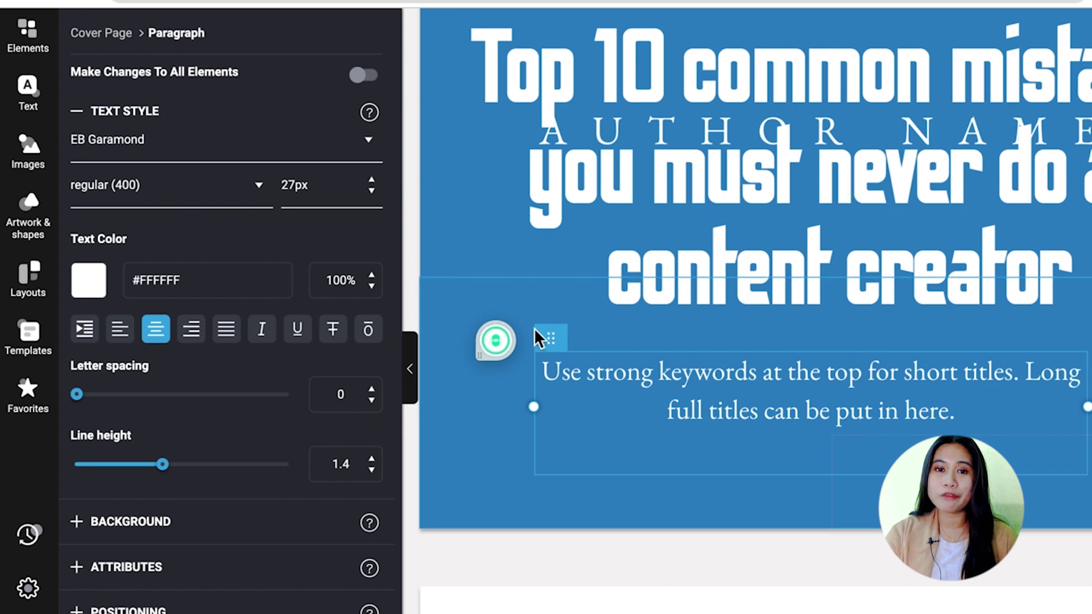
mouse_move(548, 347)
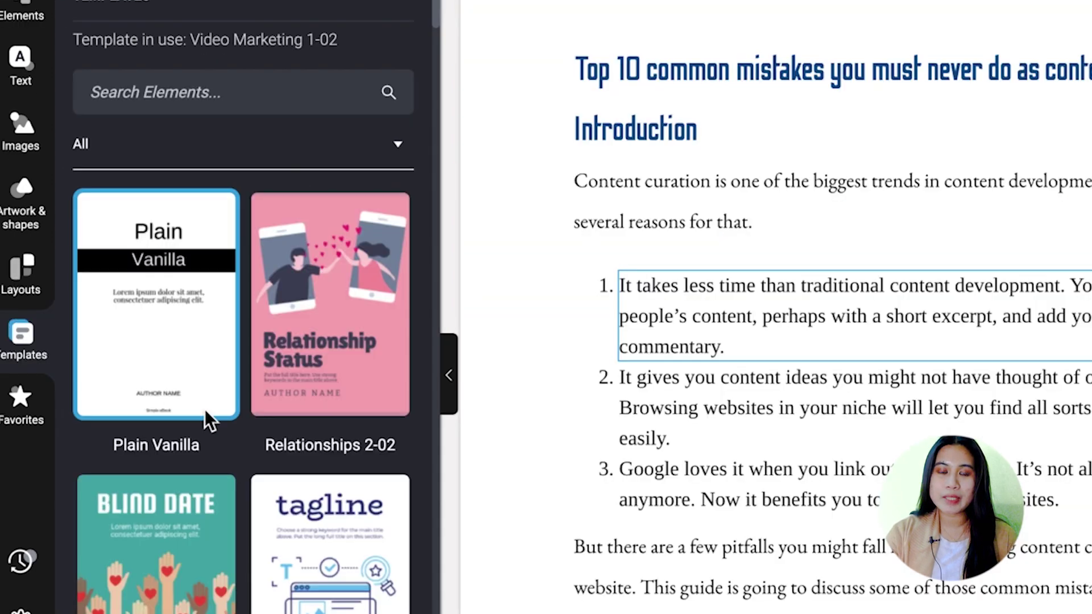
Browse the Artwork & shapes library, expanding the ACCOUNTING and AAA categories.
scroll(214, 403, down, 10)
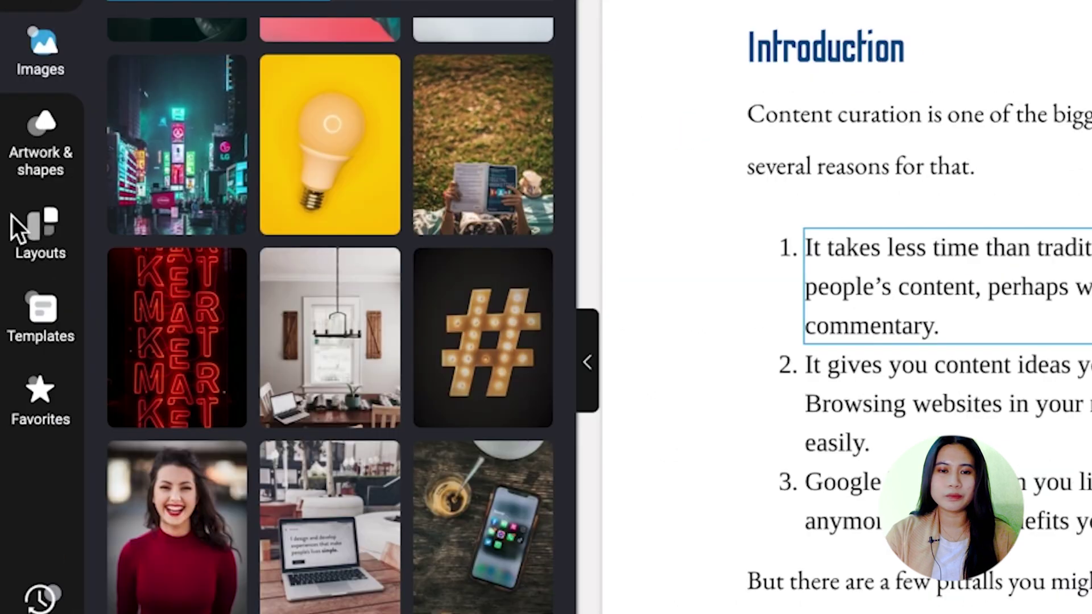
click(36, 163)
click(132, 113)
click(118, 49)
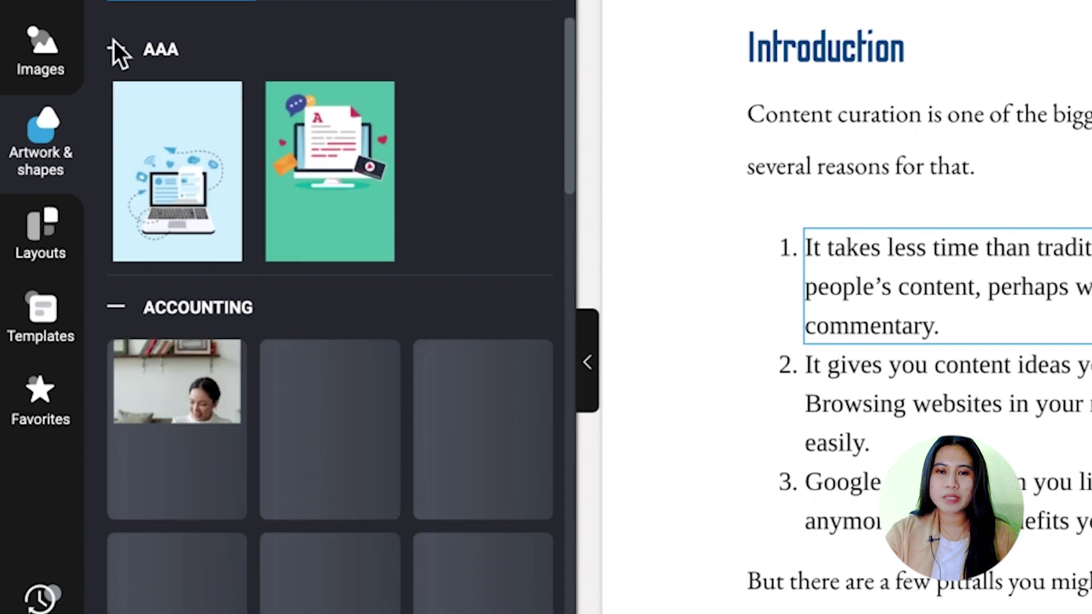
Preview a Video Marketing ebook template with a scripted cover.
scroll(166, 317, down, 20)
scroll(174, 347, up, 15)
scroll(174, 347, down, 6)
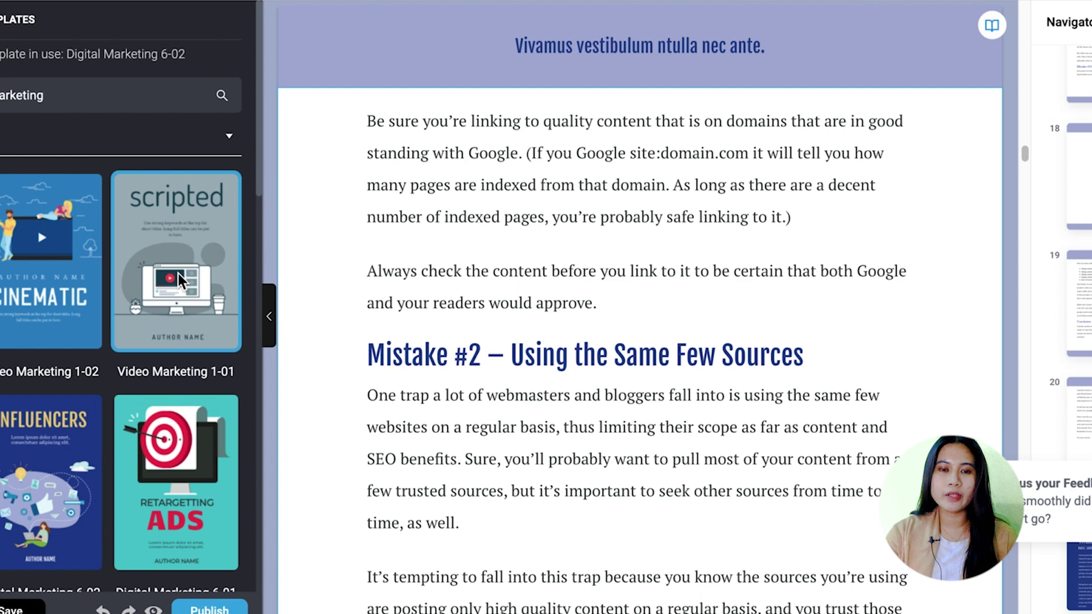
click(180, 277)
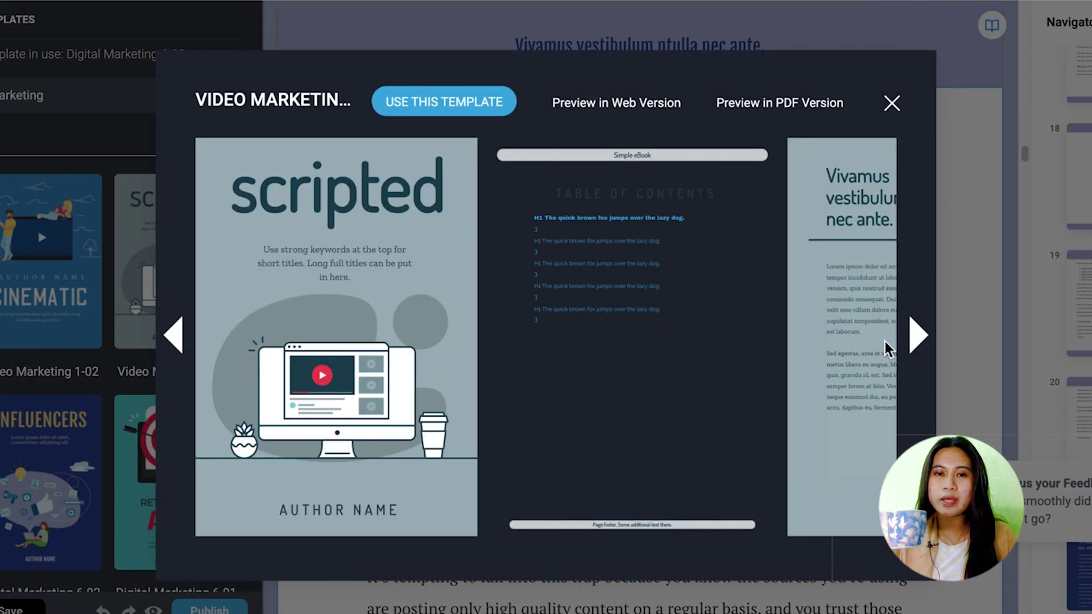
Apply the scripted Video Marketing template without a backup and shrink the laptop banner image.
click(415, 106)
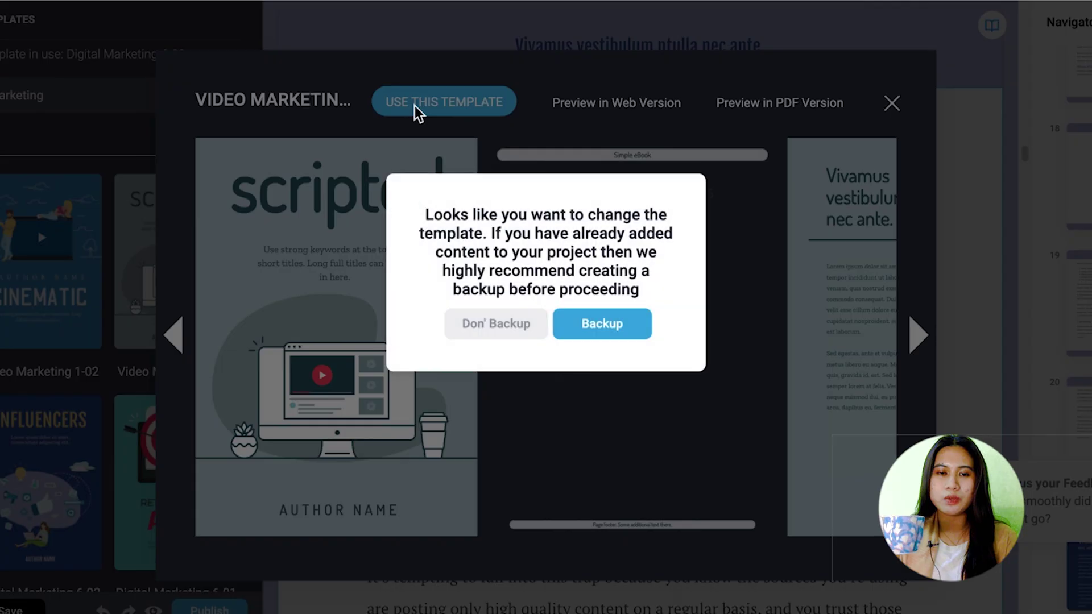
click(537, 324)
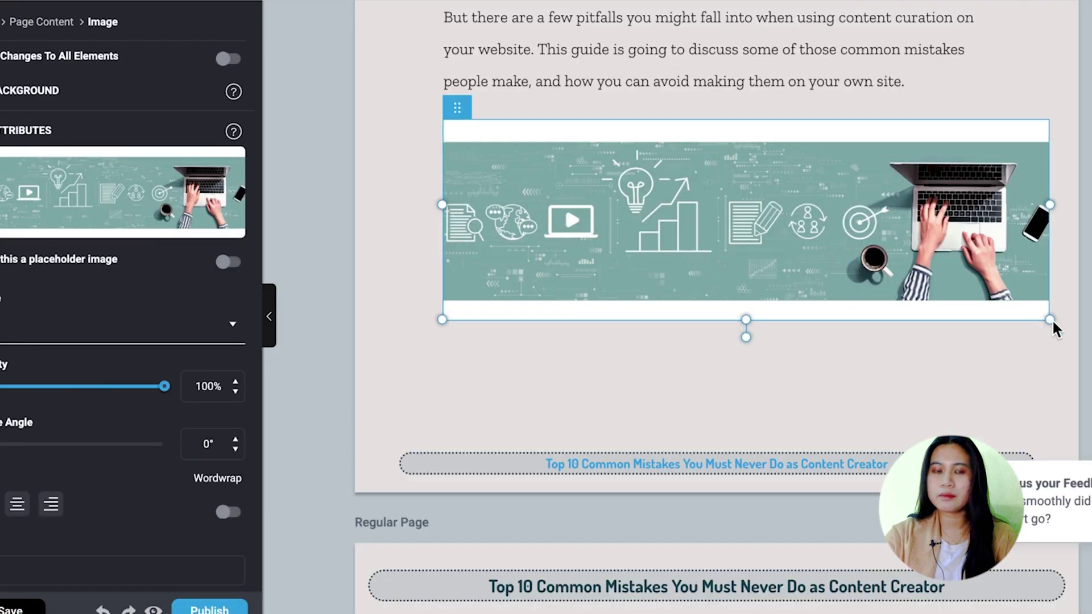
drag(1051, 317, 881, 246)
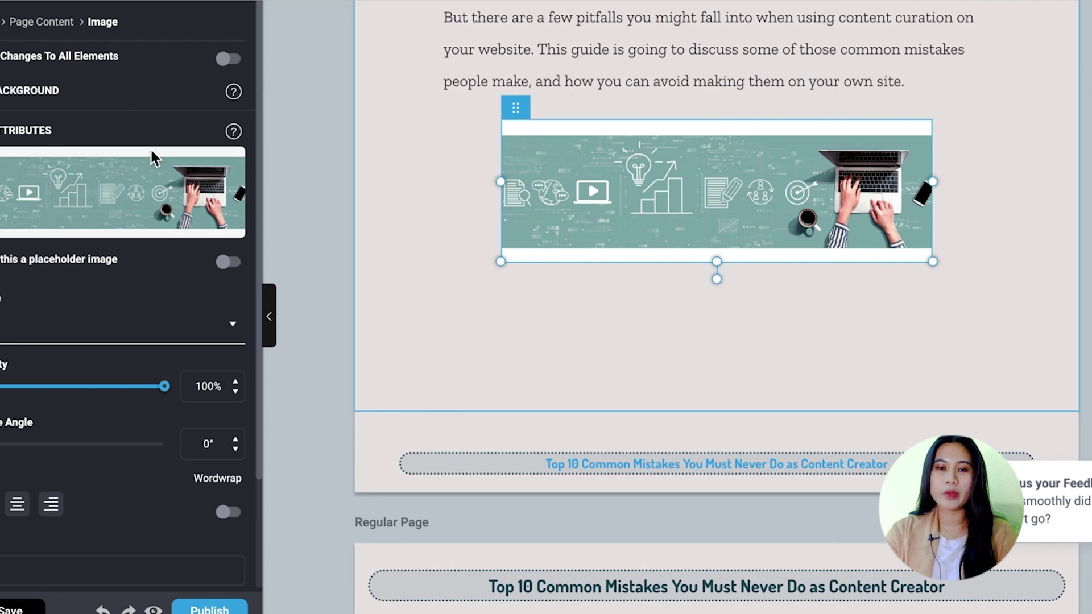
Set the banner image to move freely around the page.
scroll(142, 228, down, 3)
click(85, 487)
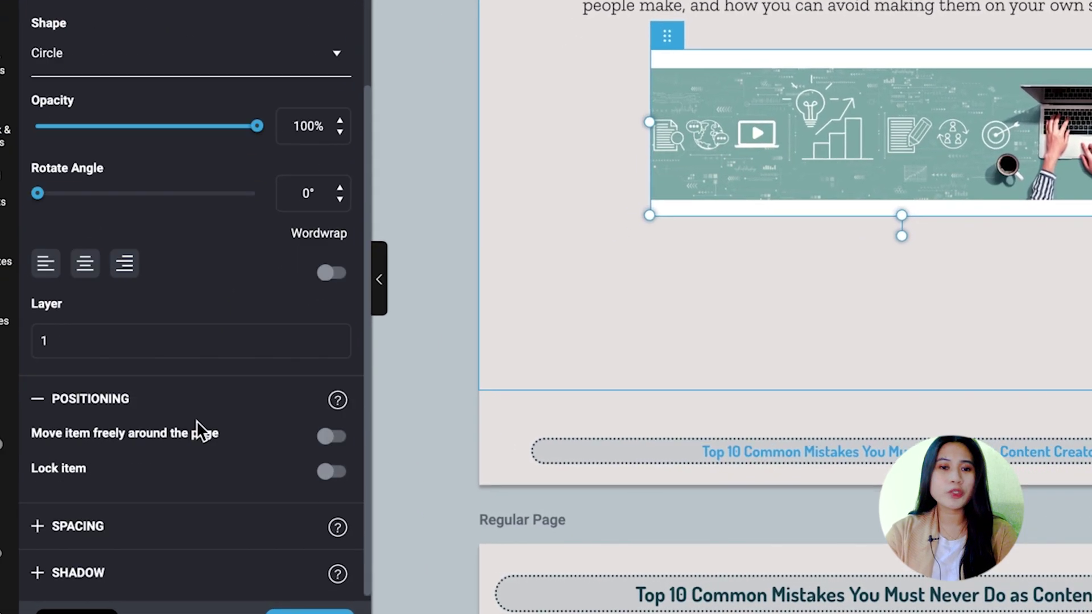
click(339, 436)
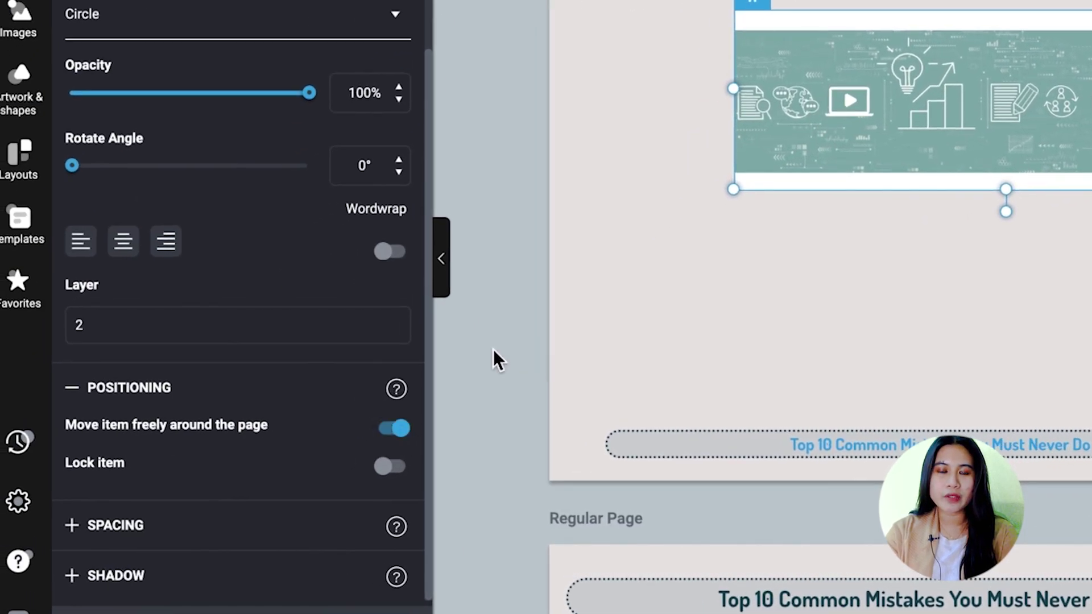
Rearrange the legal-problems paragraph and the image below the introduction paragraphs.
drag(742, 5, 854, 104)
scroll(684, 185, down, 8)
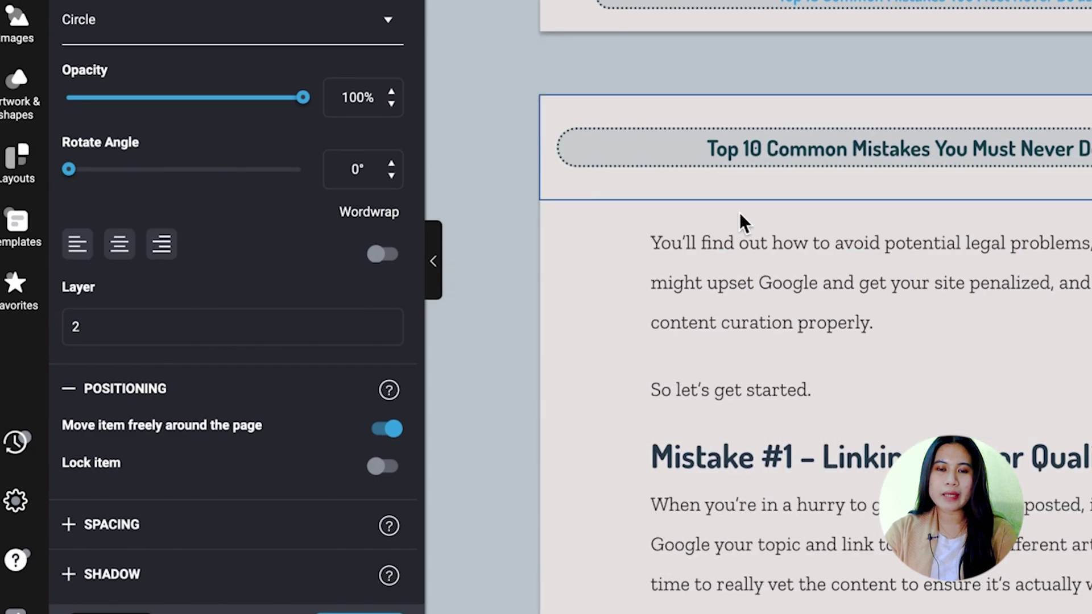
click(654, 245)
drag(675, 210, 705, 0)
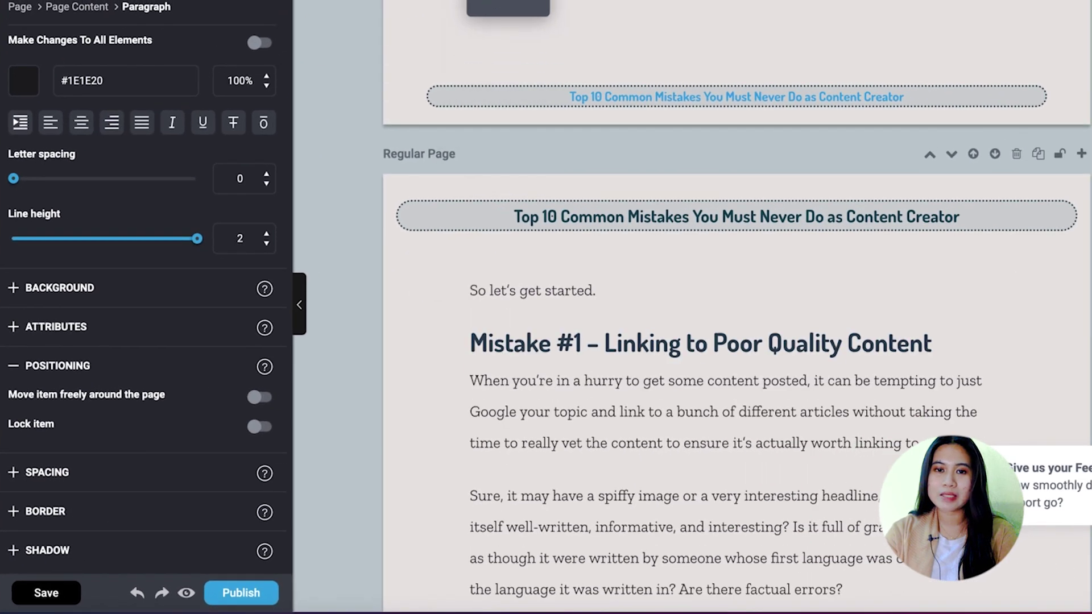
drag(508, 8, 528, 206)
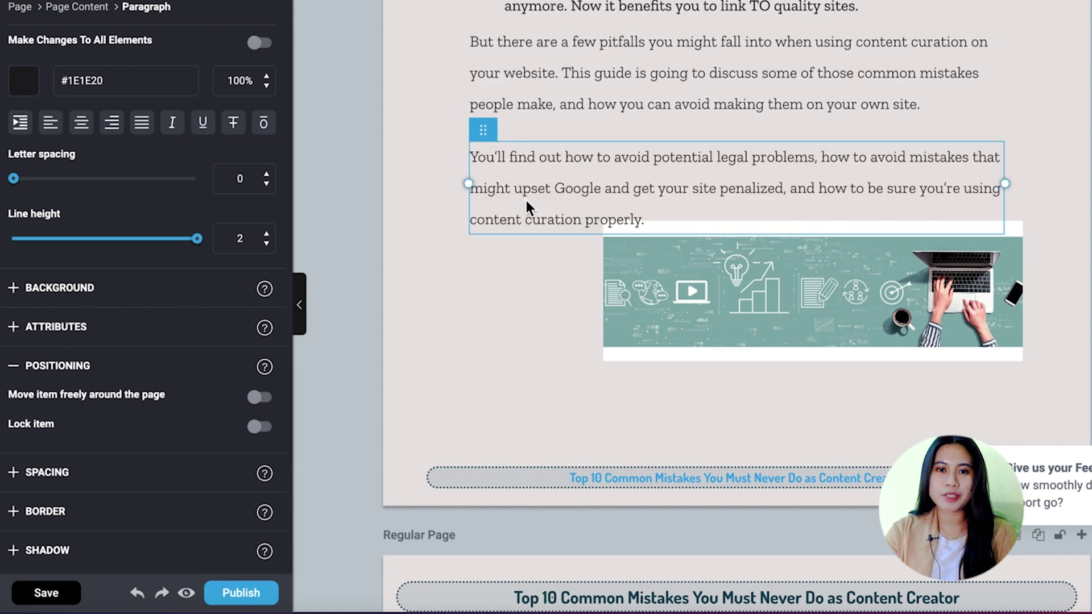
drag(483, 130, 489, 146)
scroll(566, 183, down, 8)
scroll(537, 183, up, 4)
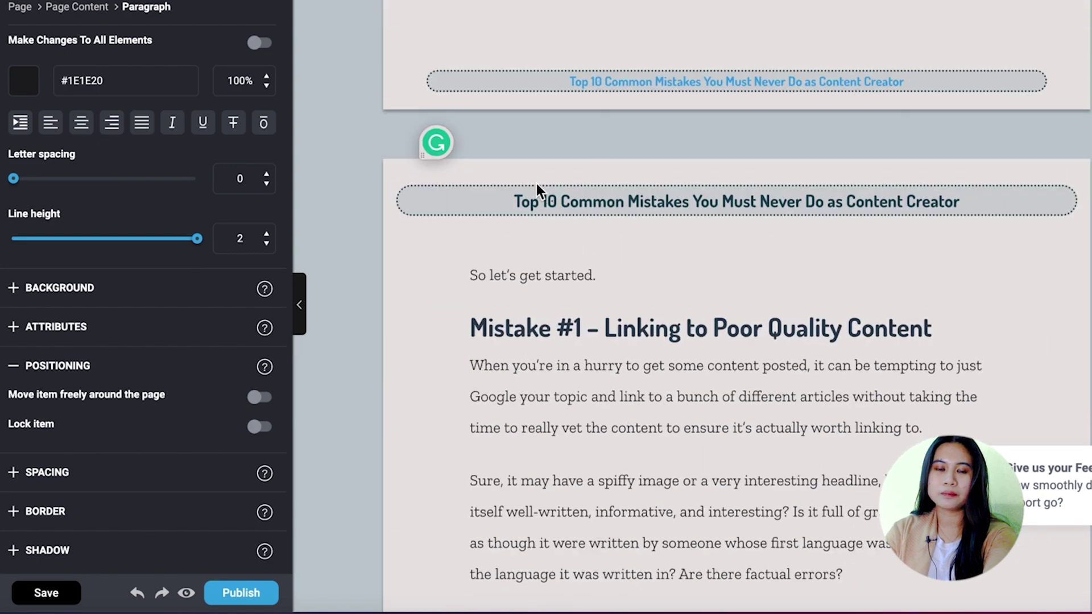
drag(477, 391, 555, 109)
Position the banner image beside the "So let's get started" line.
click(715, 173)
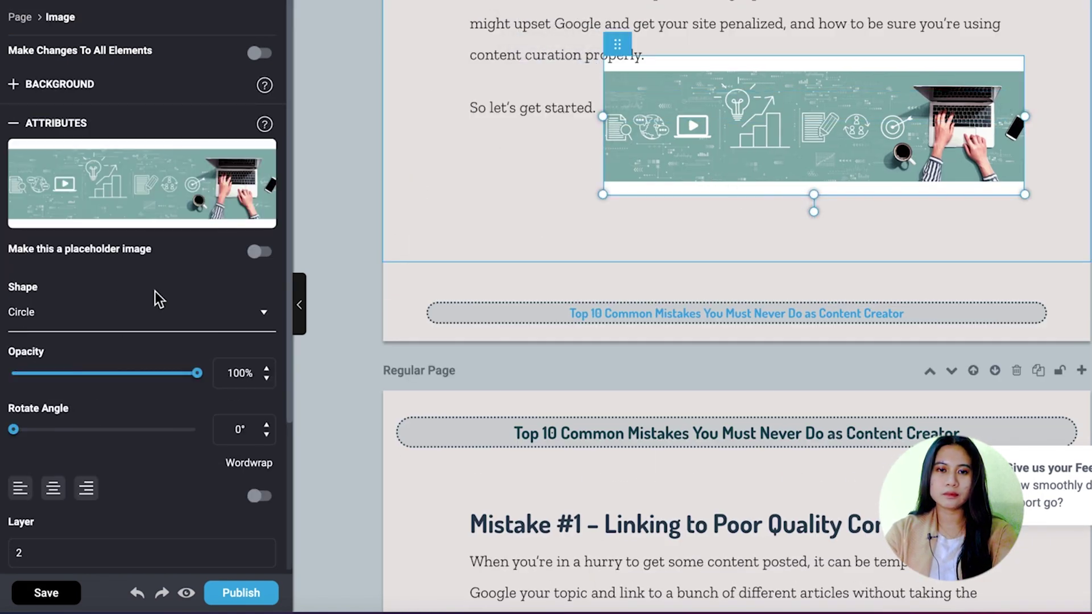
scroll(156, 300, down, 4)
drag(913, 165, 905, 230)
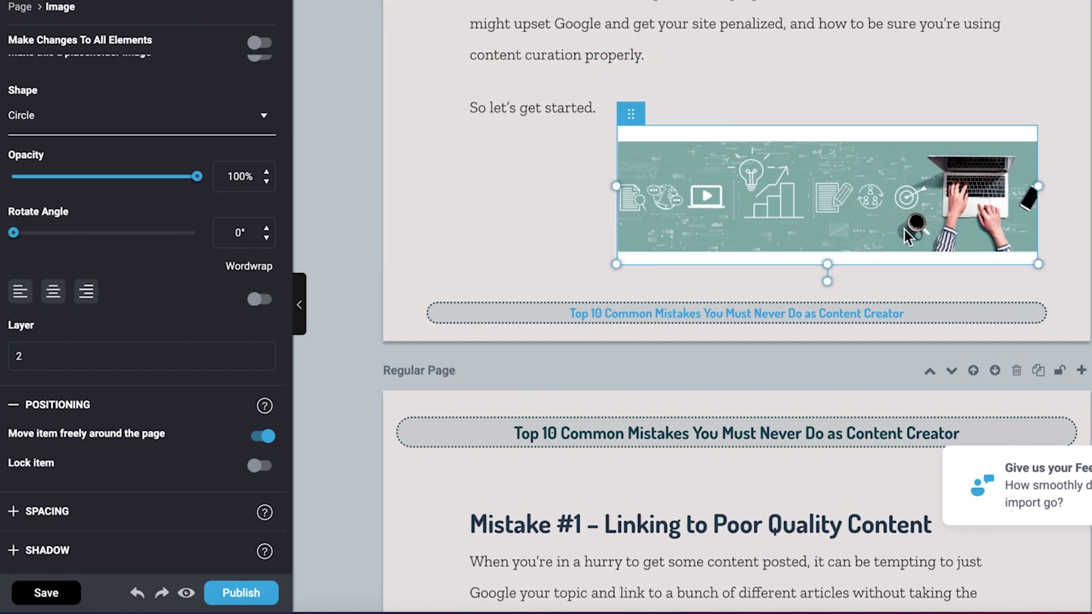
scroll(905, 230, up, 3)
scroll(651, 307, up, 2)
scroll(649, 307, down, 3)
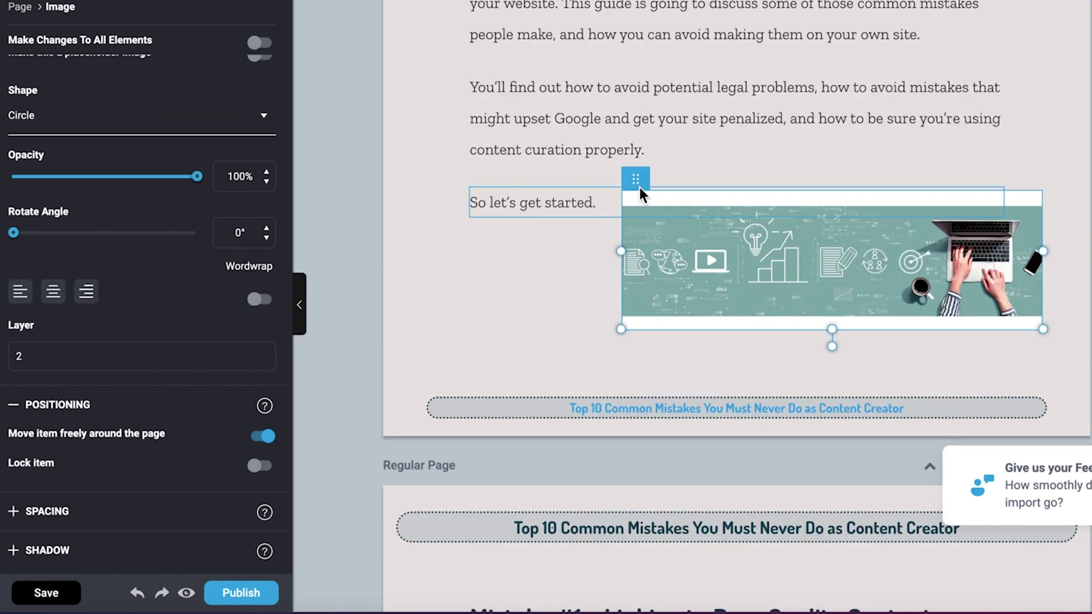
mouse_move(788, 177)
Crop away the banner image's white top and bottom borders in the image editor.
click(723, 181)
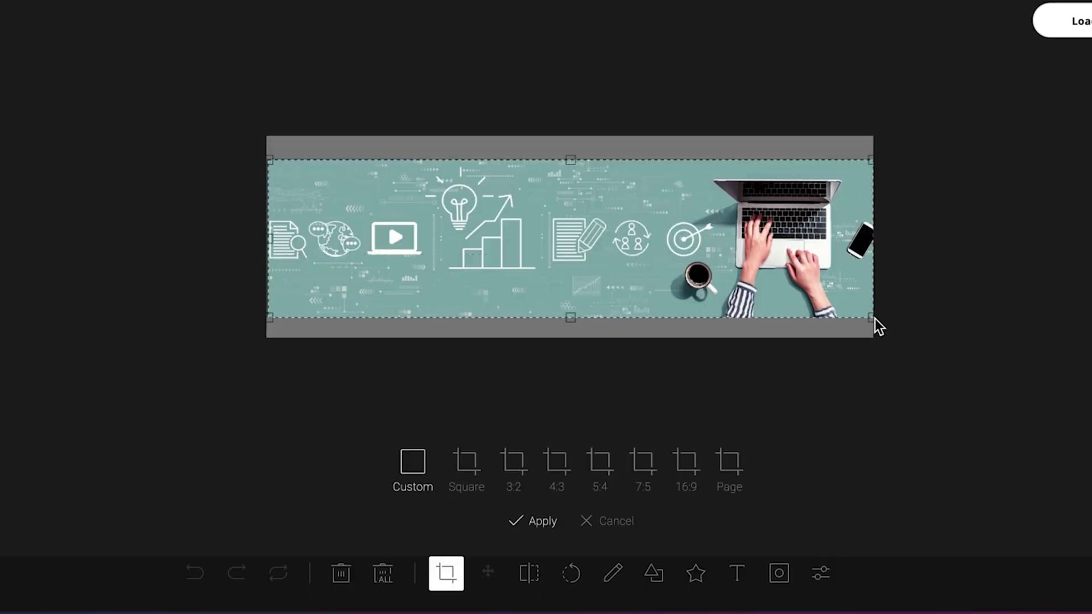
click(543, 522)
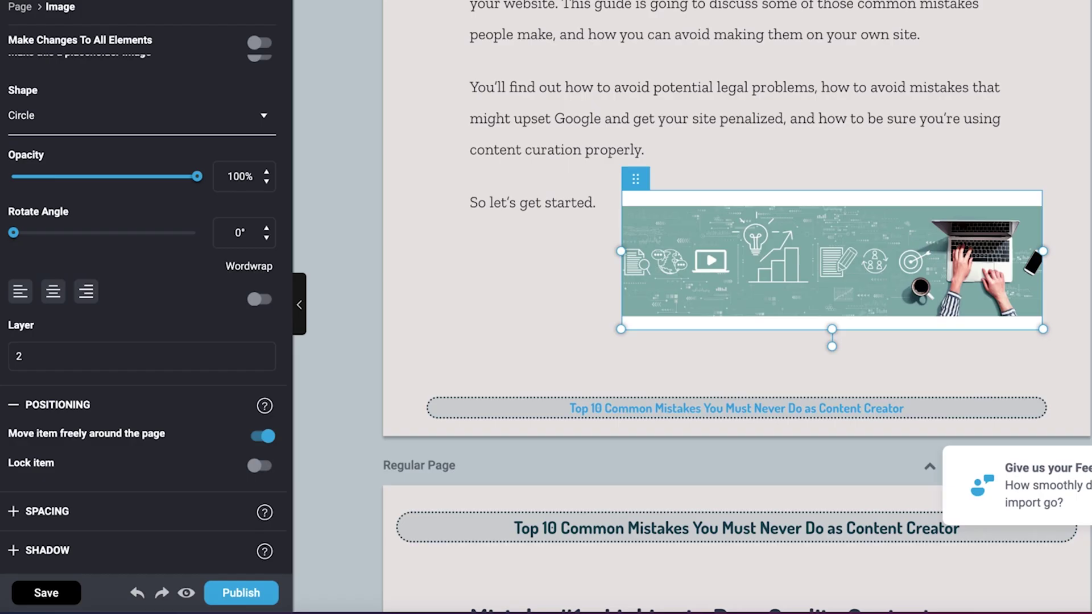
click(722, 179)
click(446, 572)
drag(272, 167, 880, 319)
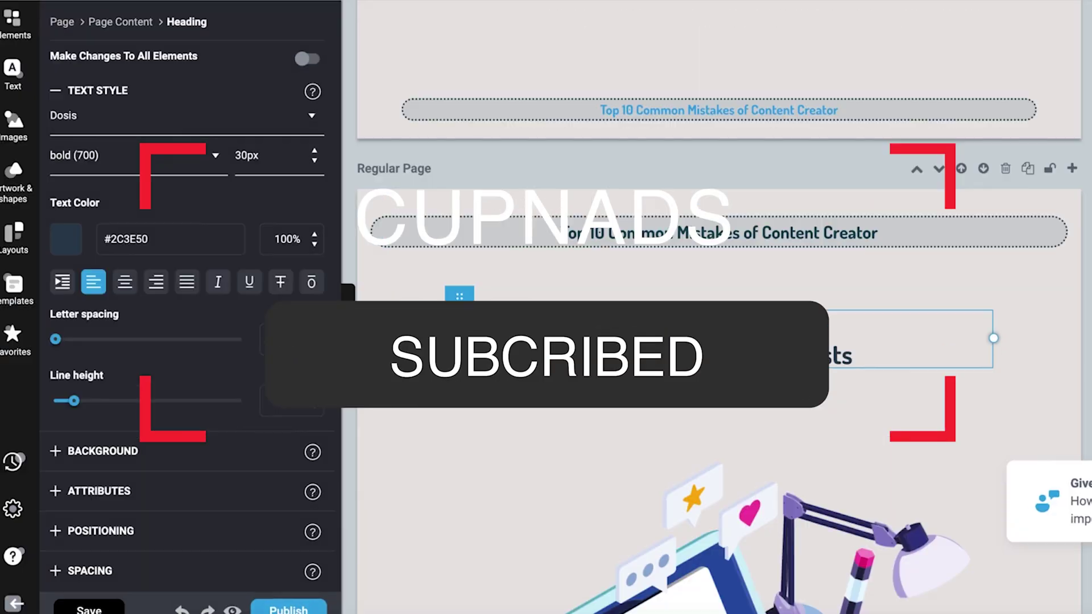
Move the robot image below the second section's text and drag the list block lower.
scroll(633, 415, down, 10)
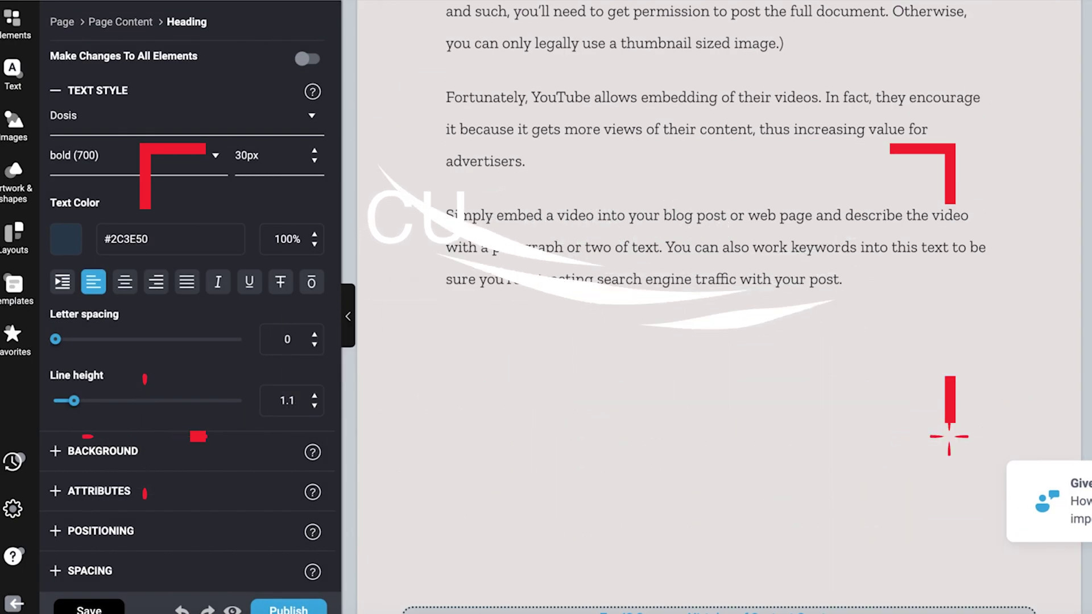
scroll(517, 349, down, 10)
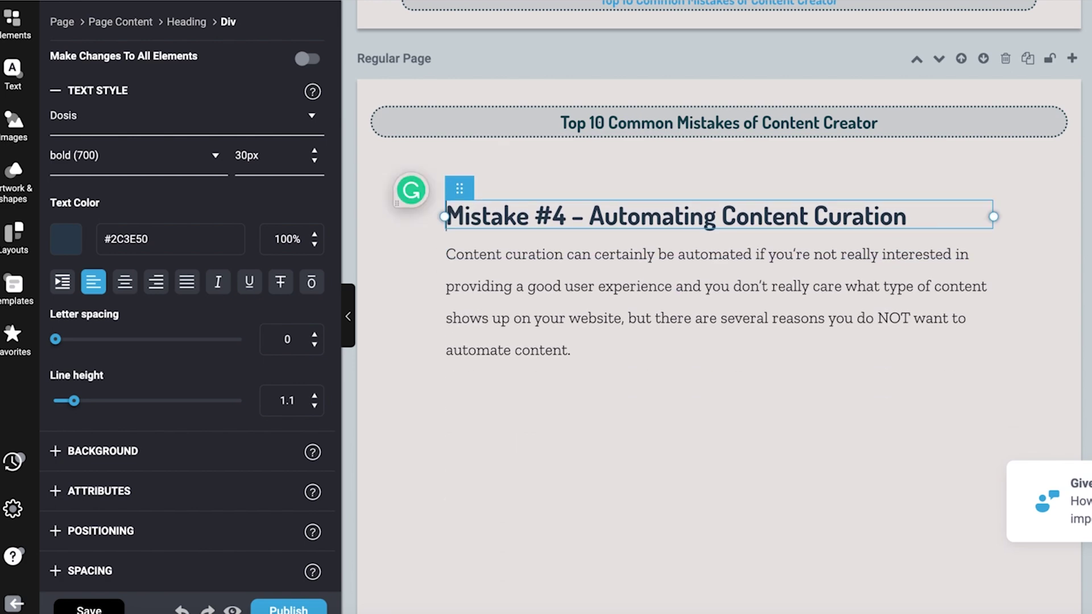
scroll(660, 271, down, 2)
click(659, 271)
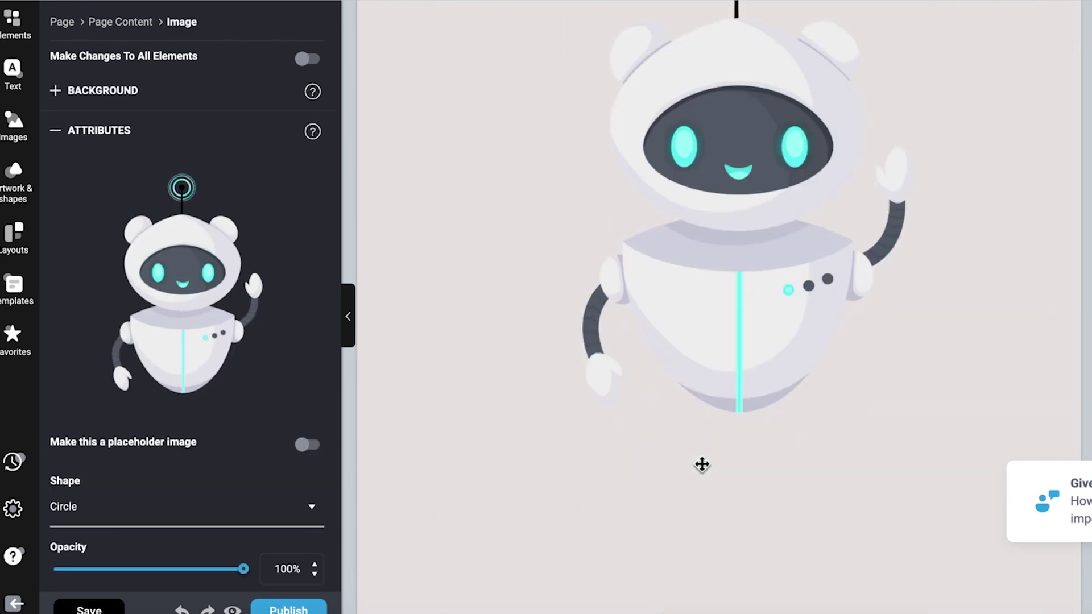
scroll(702, 463, down, 3)
drag(854, 29, 629, 345)
drag(447, 349, 594, 495)
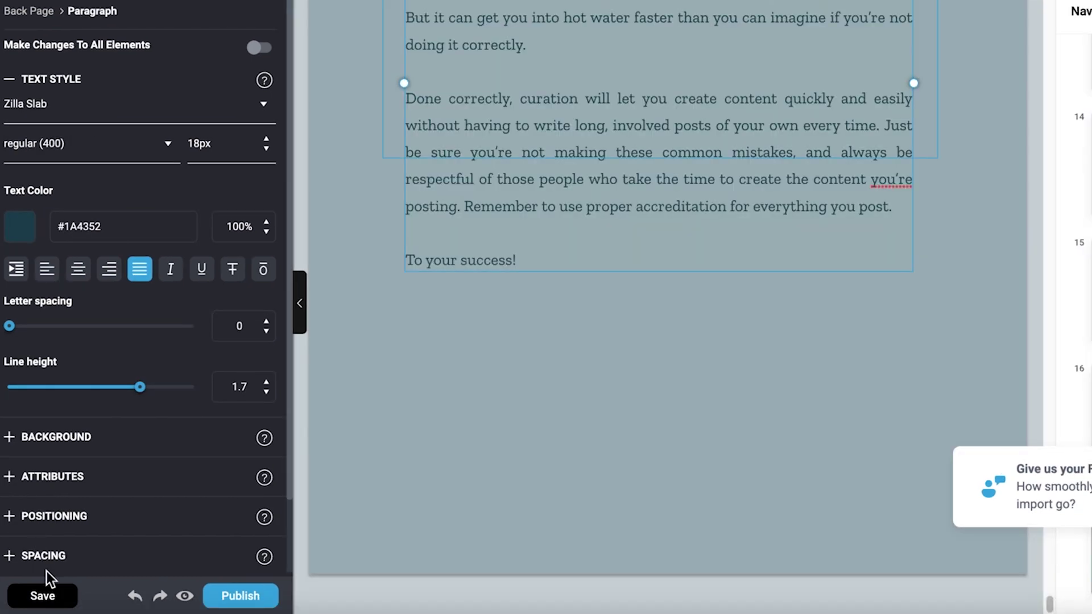
Export the ebook as a PDF for Adobe Reader and open it as a flipbook.
click(239, 597)
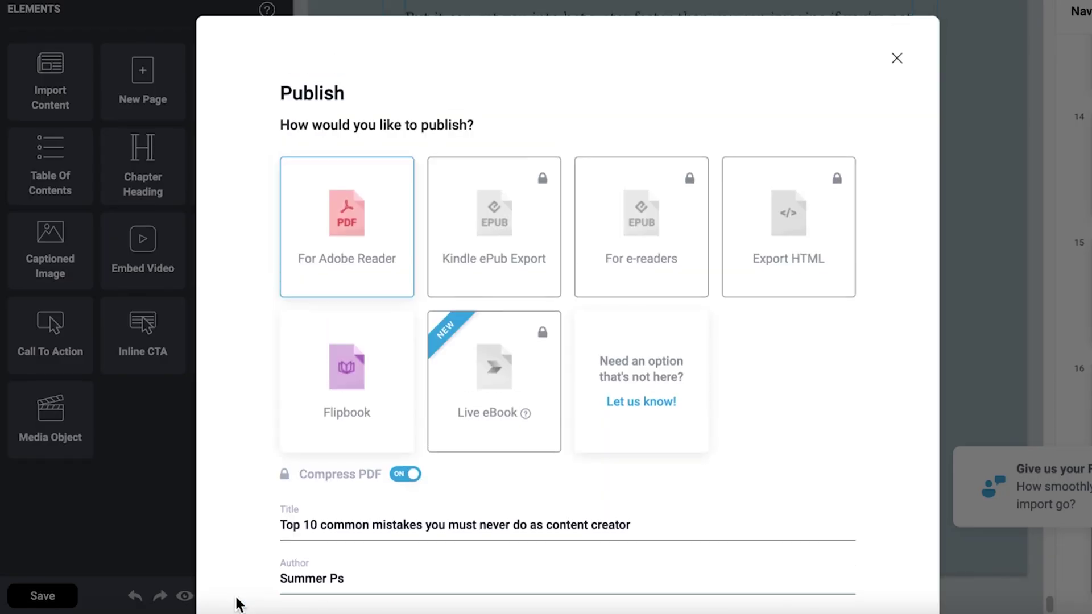
scroll(238, 604, down, 3)
click(609, 512)
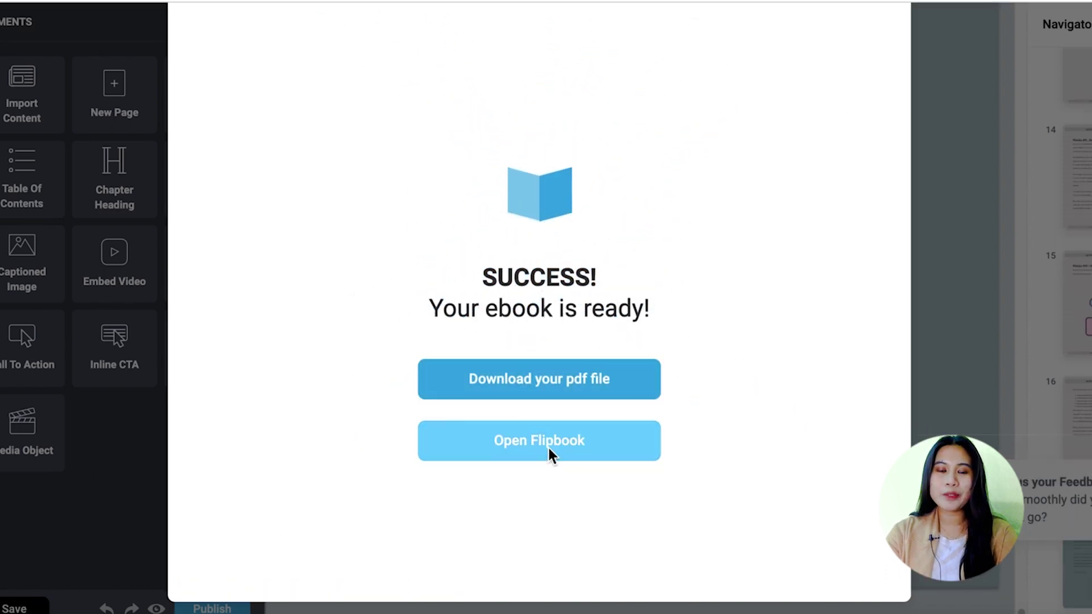
click(547, 448)
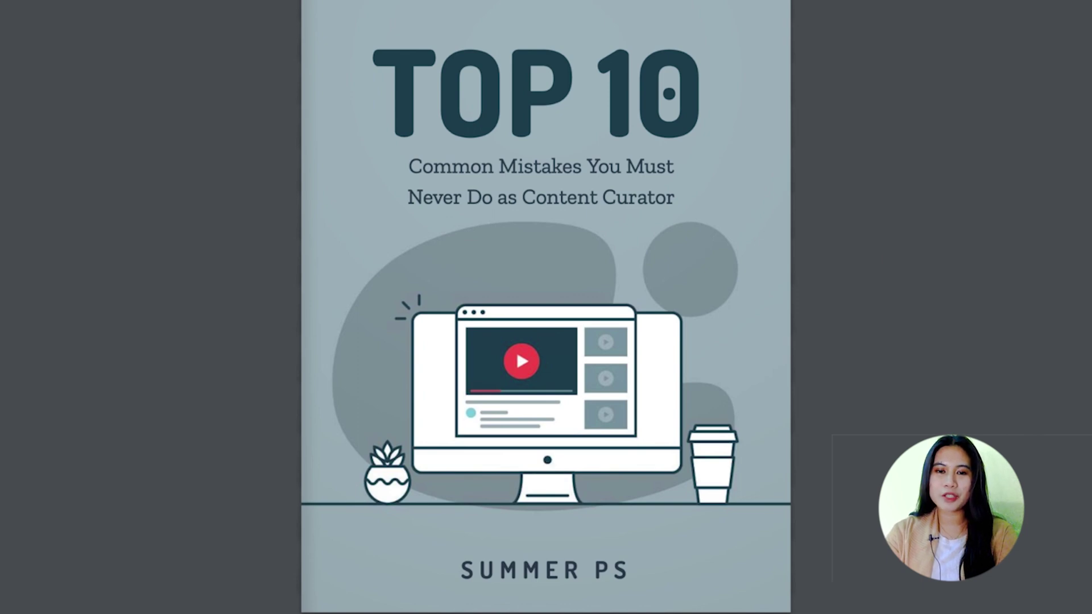
Turn the flipbook pages forward to review the finished ebook.
key(Right)
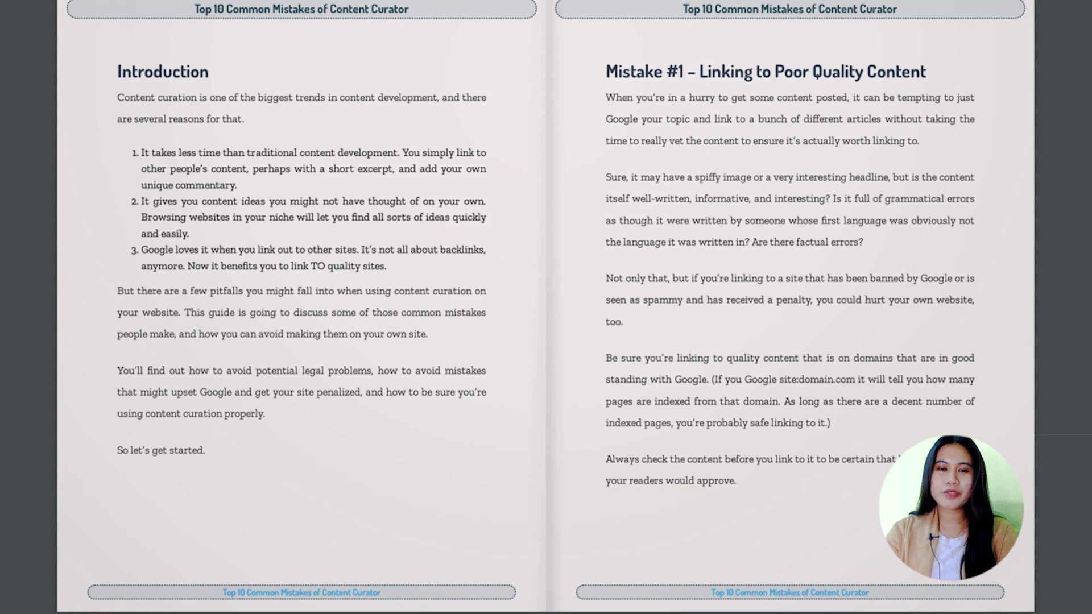
key(Right)
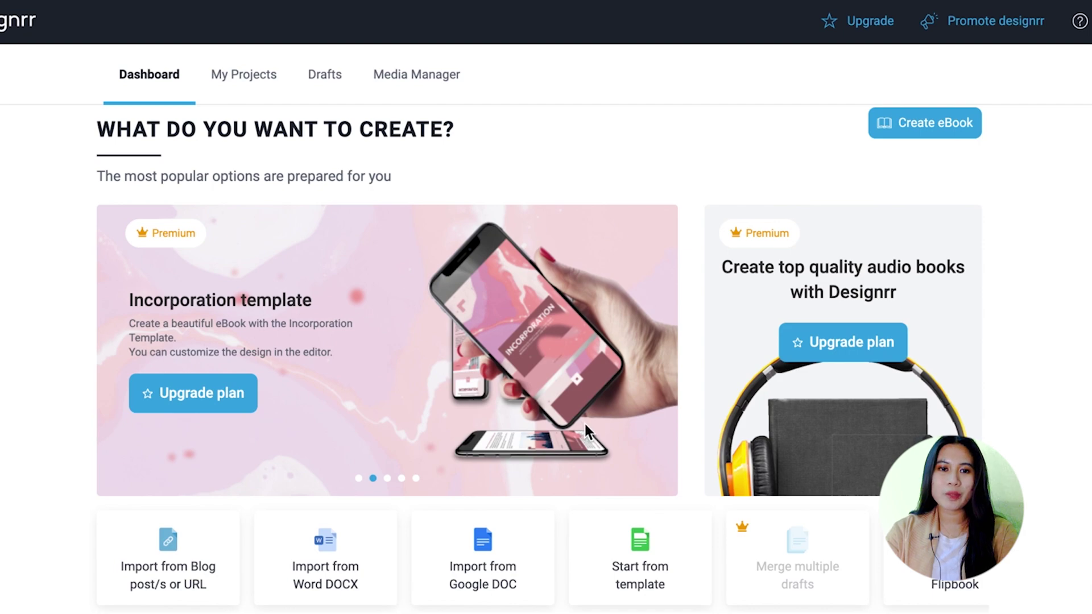
scroll(584, 421, down, 6)
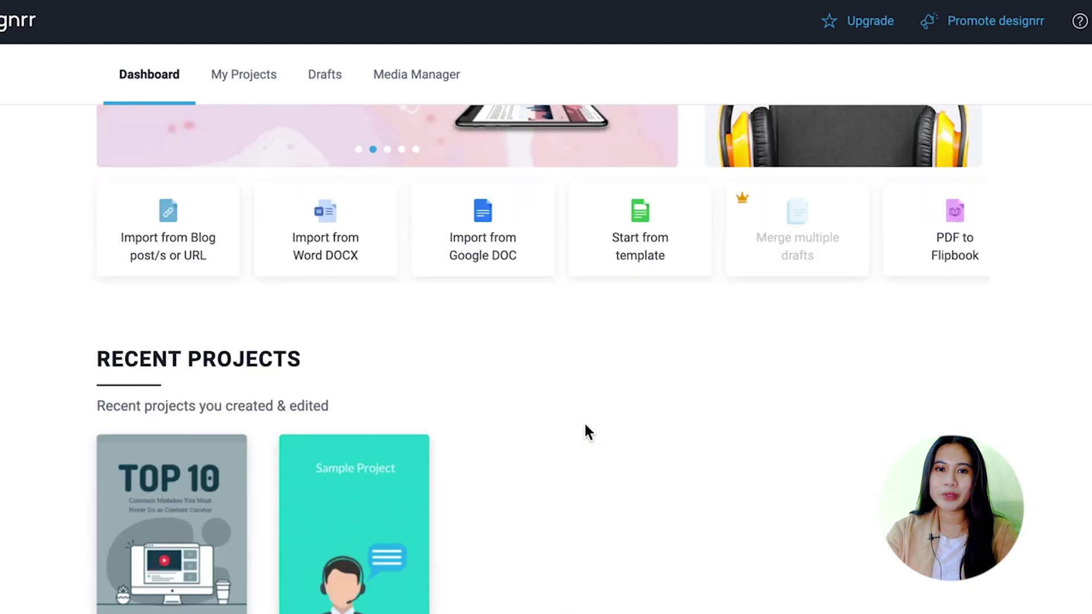
scroll(583, 421, up, 7)
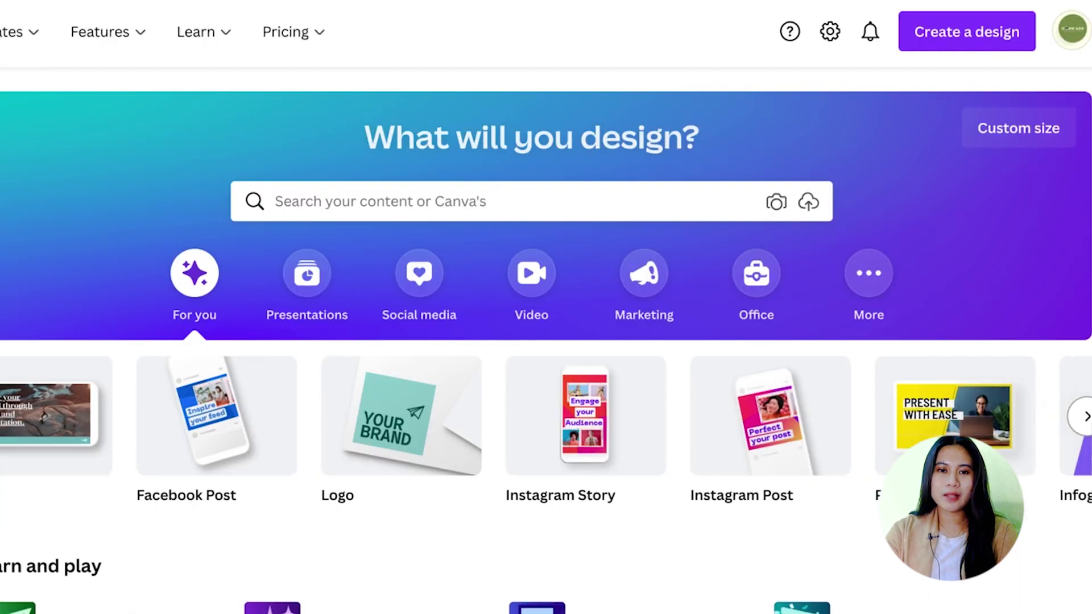
Browse the Presentation, Social media, Video, Marketing and Office design categories, then return to Recommended.
scroll(547, 416, right, 10)
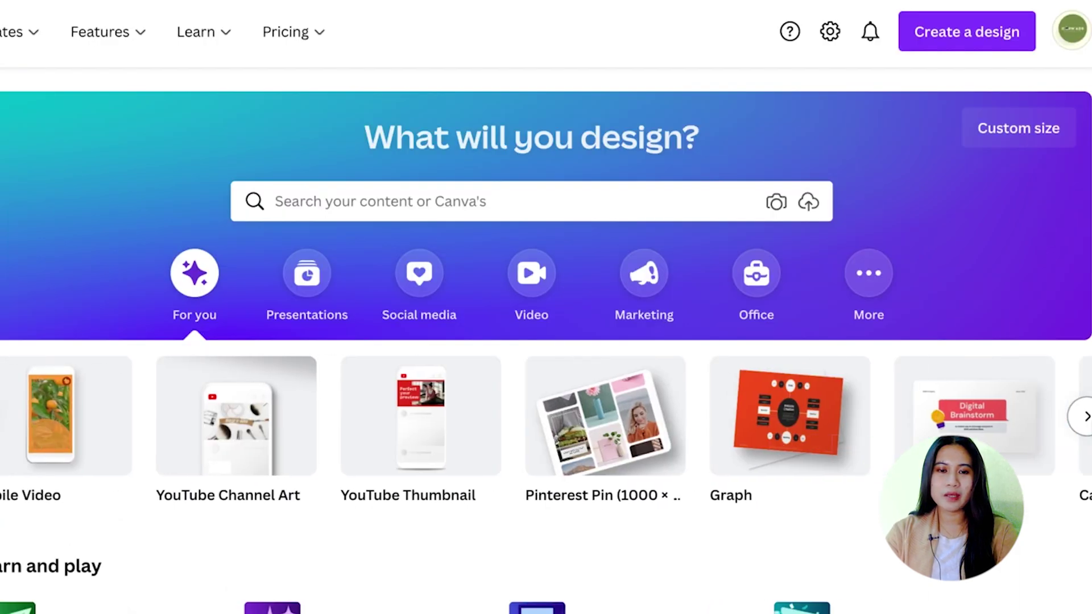
scroll(546, 415, right, 5)
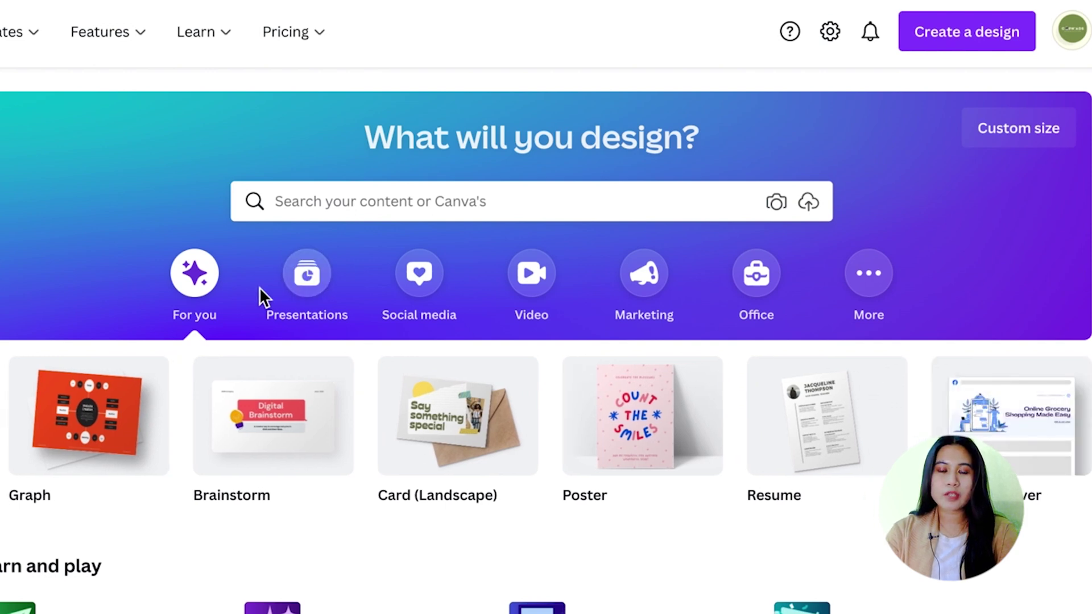
click(296, 275)
click(431, 279)
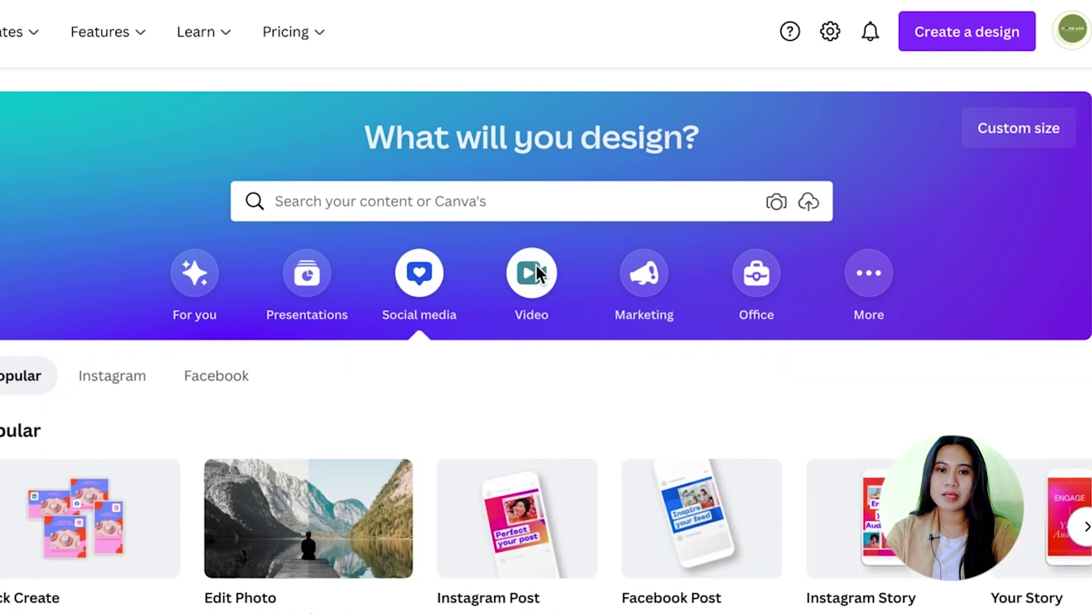
click(536, 264)
click(646, 278)
click(769, 282)
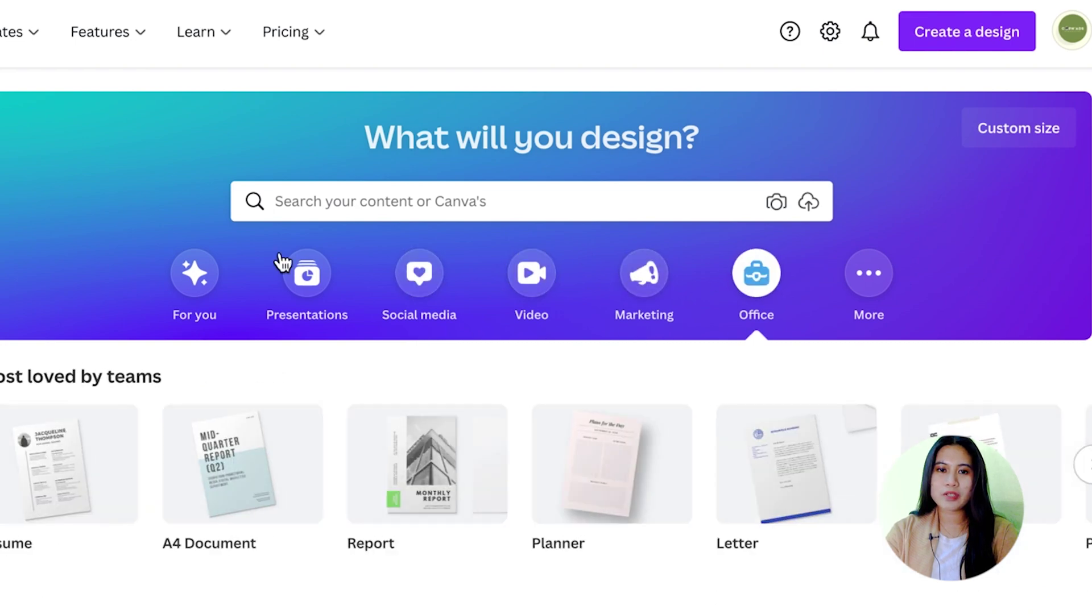
click(186, 288)
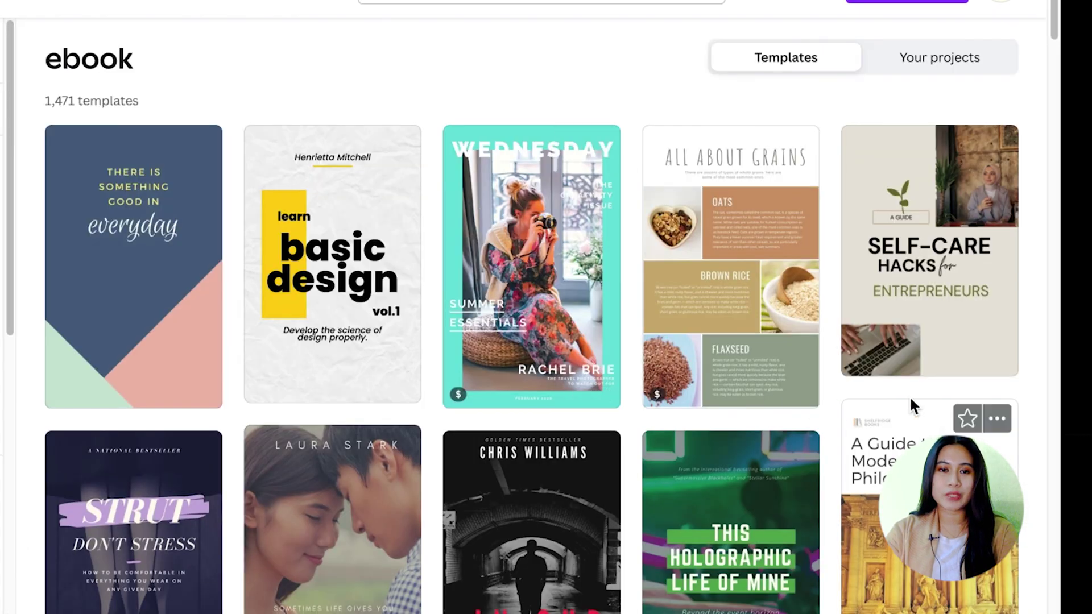
Scroll through the ebook template results to reach the Creative E-Book Template.
scroll(978, 363, down, 10)
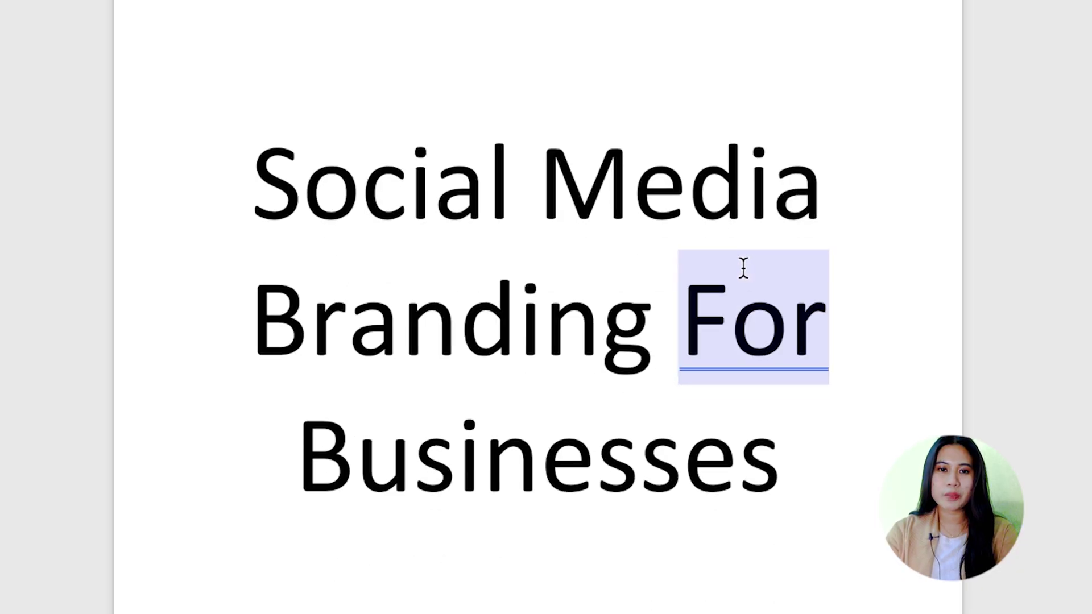
scroll(744, 268, down, 10)
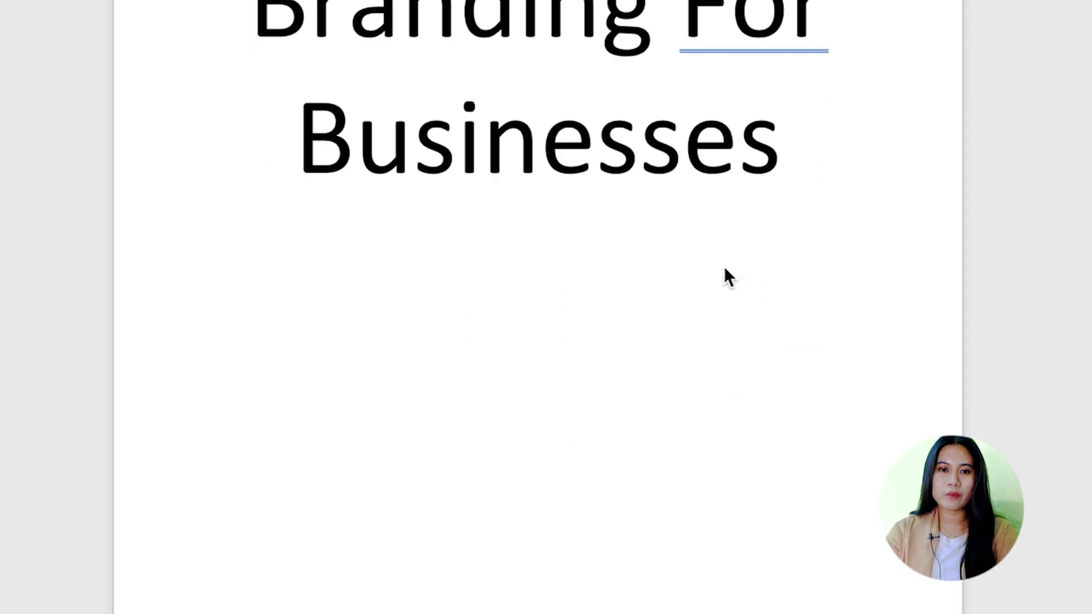
scroll(713, 259, down, 5)
scroll(715, 262, up, 4)
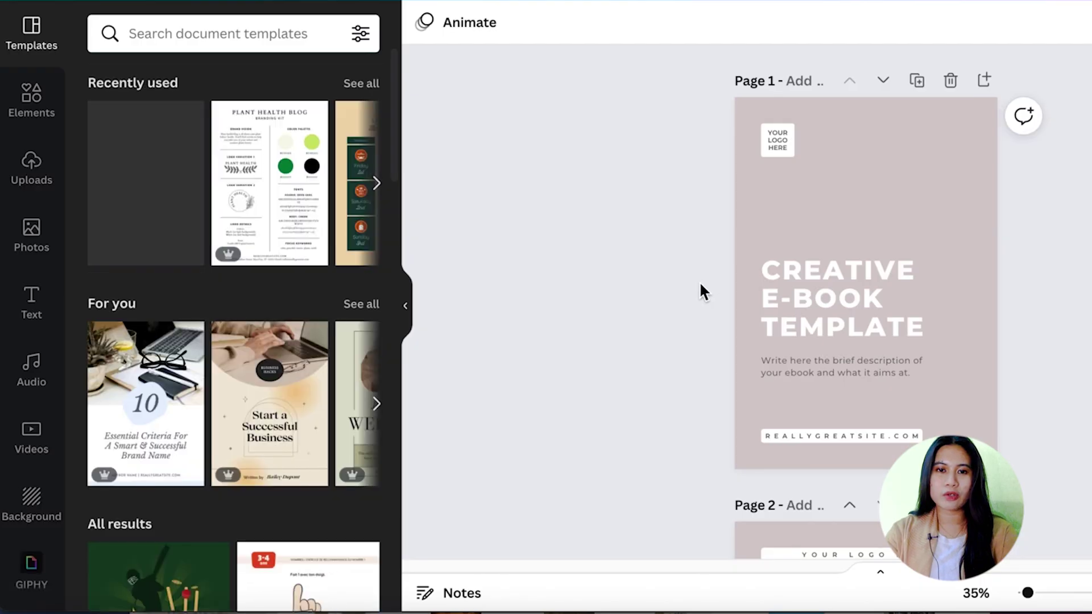
scroll(701, 284, down, 8)
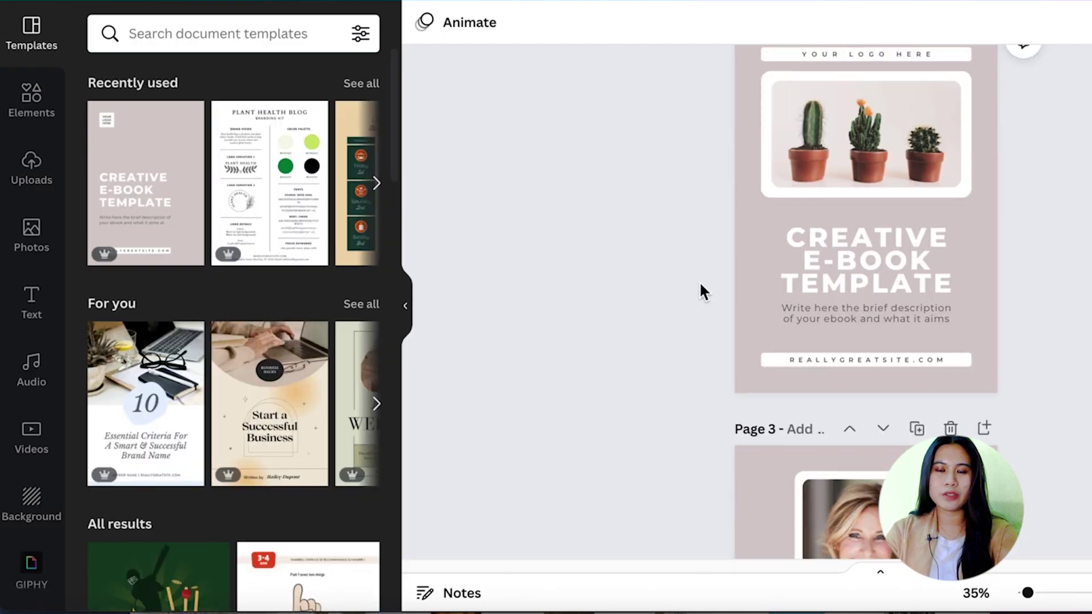
Replace the cover heading with the pasted title, centre-aligned, widened and repositioned.
scroll(699, 283, up, 2)
scroll(696, 279, down, 12)
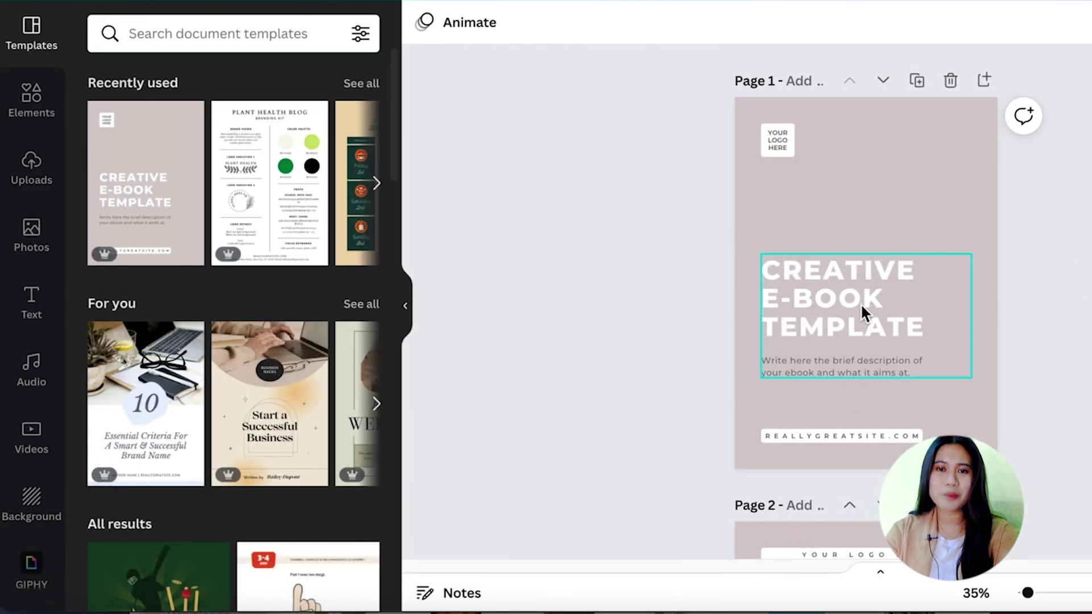
double_click(863, 312)
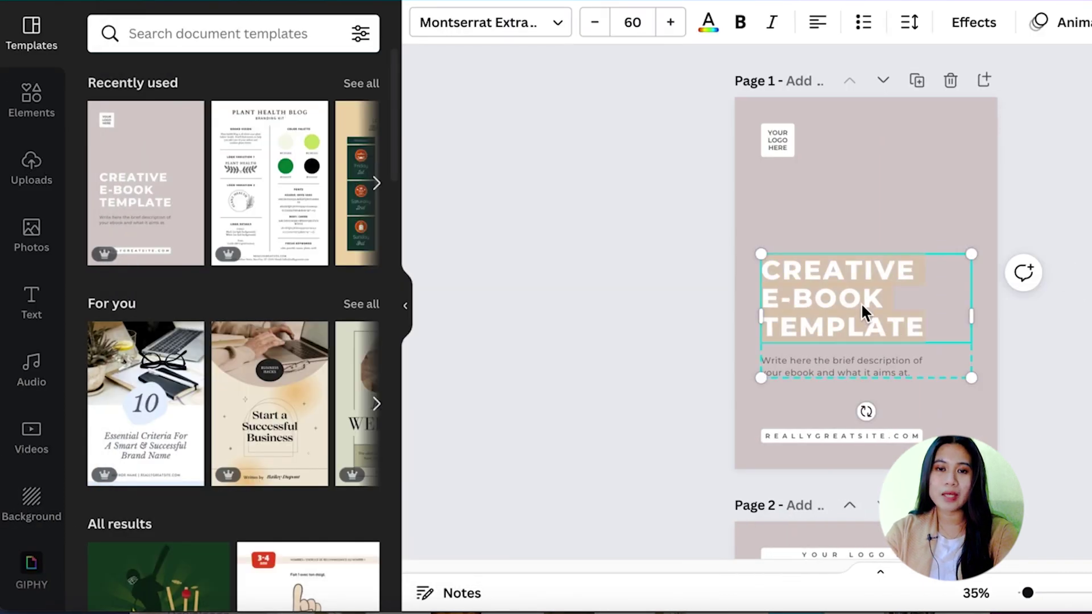
text(SOCIAL MEDIA BRANDING FOR BUSINESS)
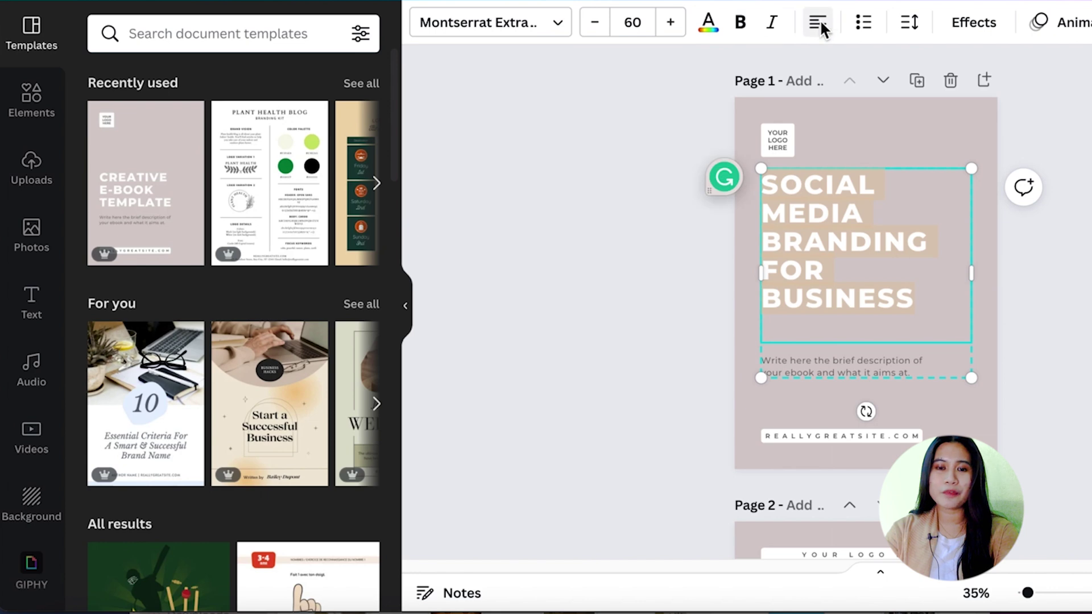
click(818, 23)
click(1034, 310)
click(967, 281)
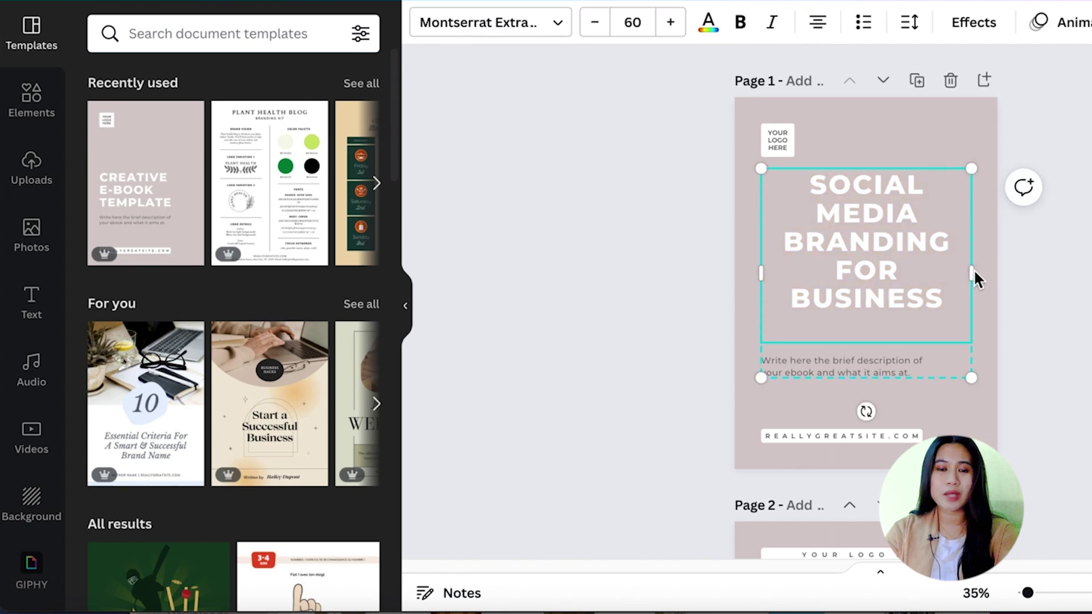
drag(974, 278, 1056, 283)
click(1058, 283)
drag(881, 282, 846, 280)
click(995, 339)
Delete the placeholder description, then shrink the heading and move it up on the cover.
click(852, 364)
click(895, 370)
key(BackSpace)
click(1031, 305)
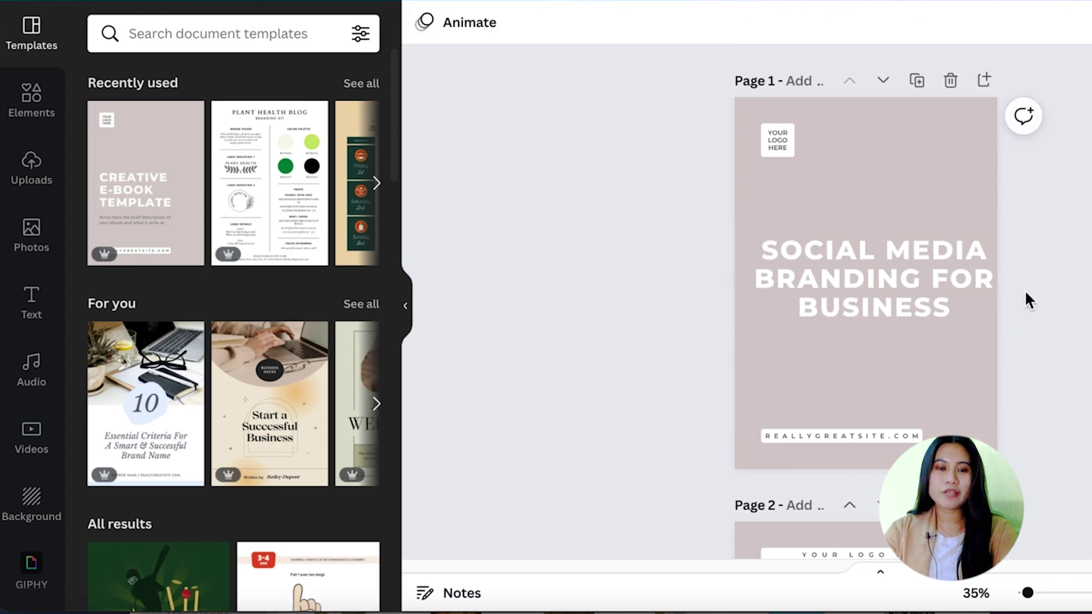
click(1015, 330)
drag(1021, 374, 972, 349)
drag(873, 297, 893, 296)
Copy the Word draft's first two brand paragraphs into Page 6's left text column.
click(1084, 327)
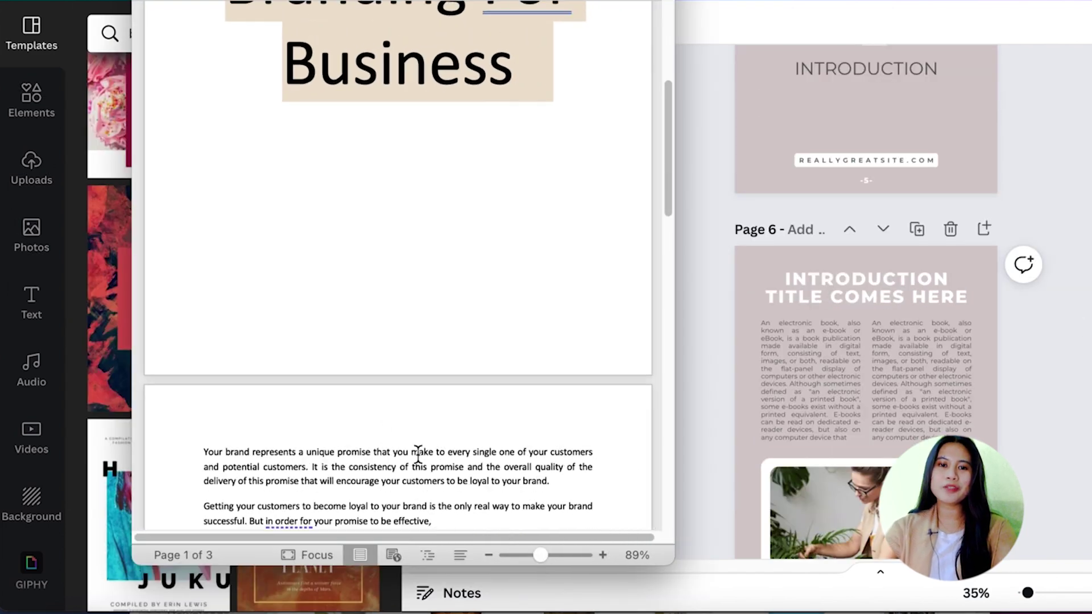
scroll(385, 431, down, 3)
click(337, 401)
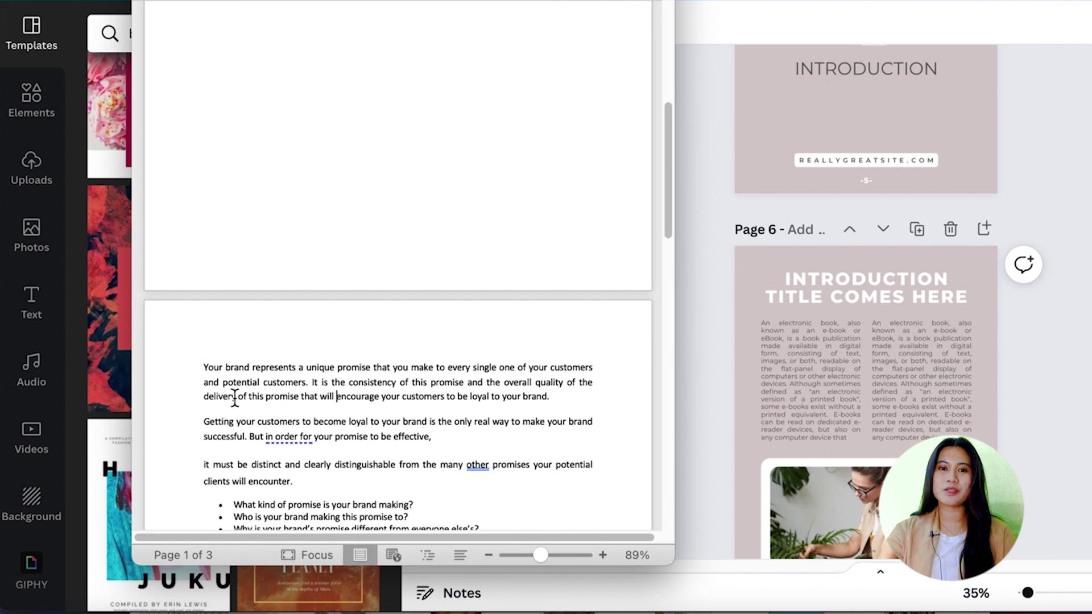
drag(203, 367, 493, 454)
key(ctrl+c)
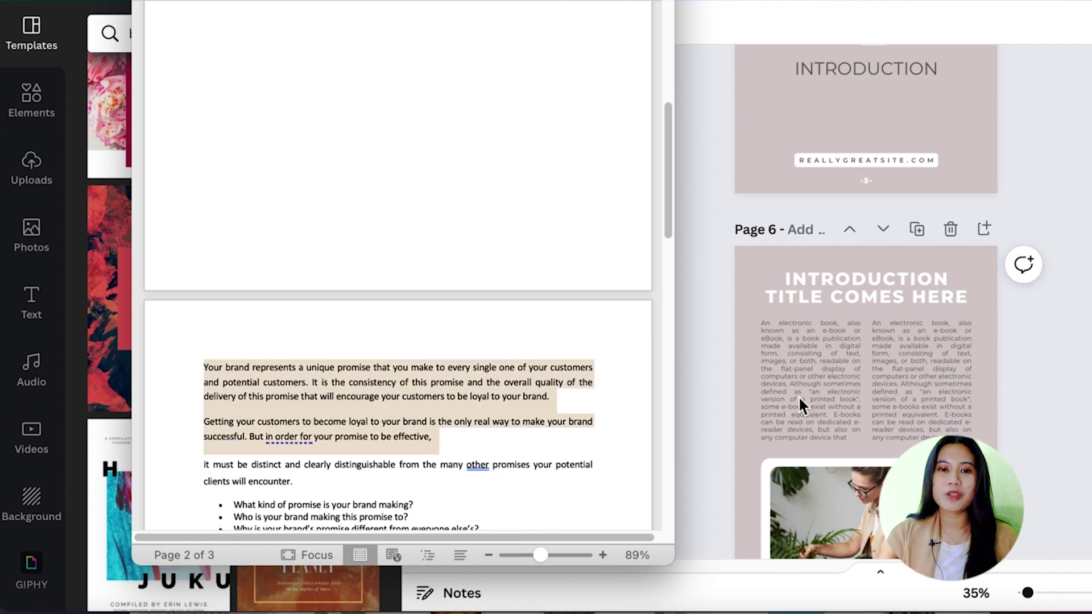
click(802, 405)
click(817, 378)
key(ctrl+v)
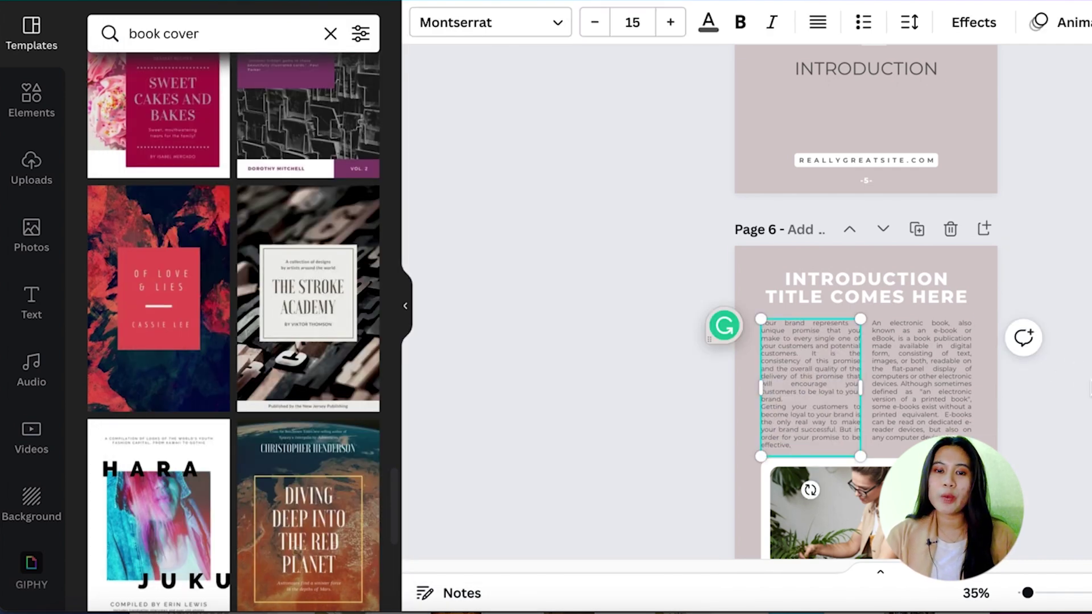
click(1087, 388)
scroll(882, 408, down, 3)
click(970, 348)
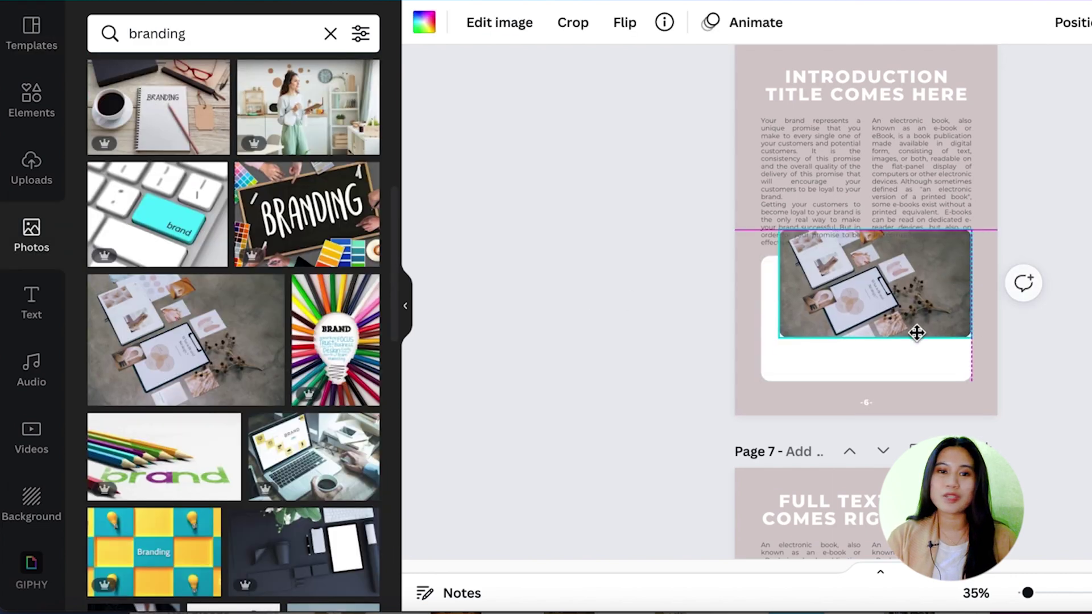
Reposition Page 6's branding photo within its frame and lock it in place.
mouse_move(915, 330)
mouse_down()
mouse_move(949, 349)
mouse_move(902, 325)
mouse_up()
click(1024, 26)
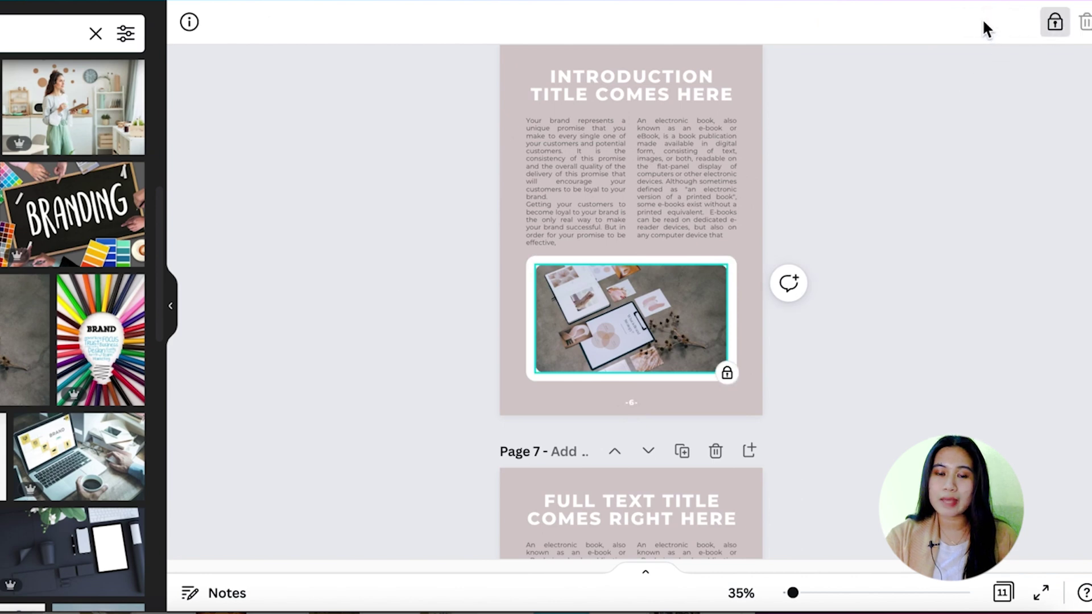
click(831, 354)
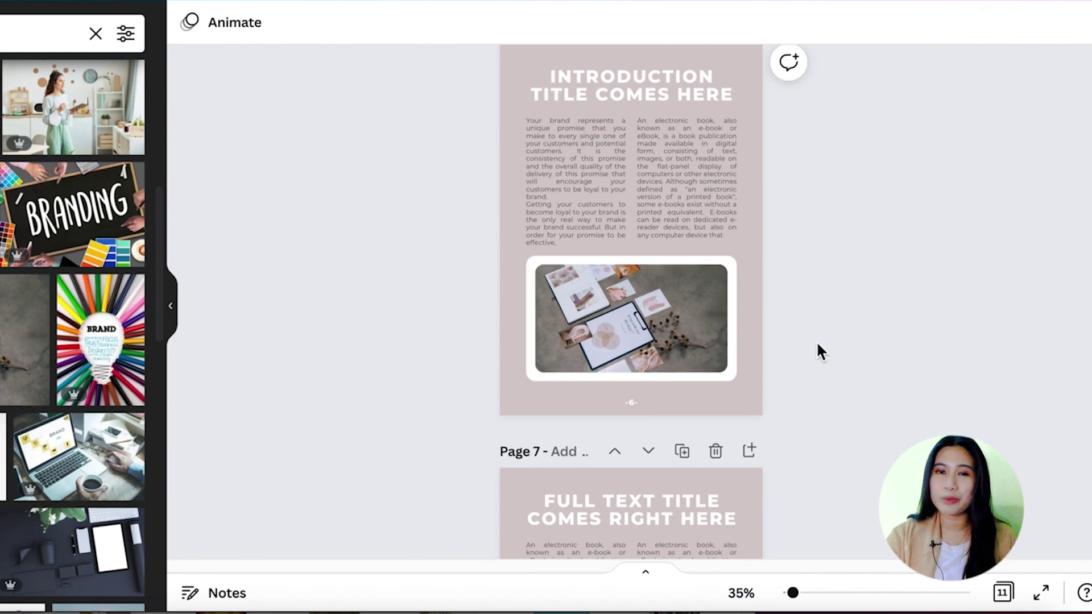
scroll(815, 339, up, 10)
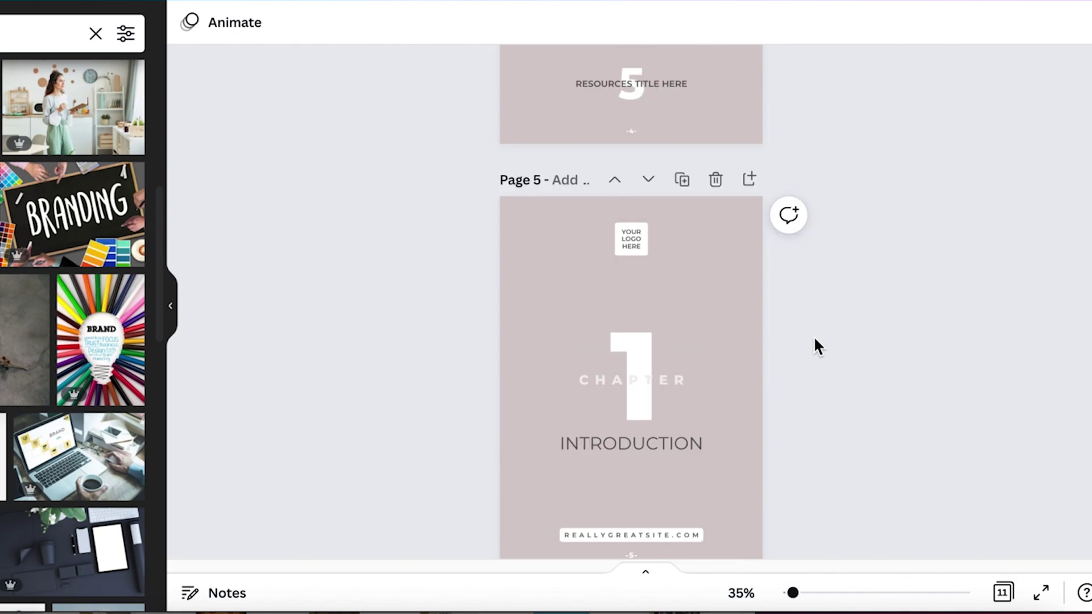
scroll(311, 287, up, 20)
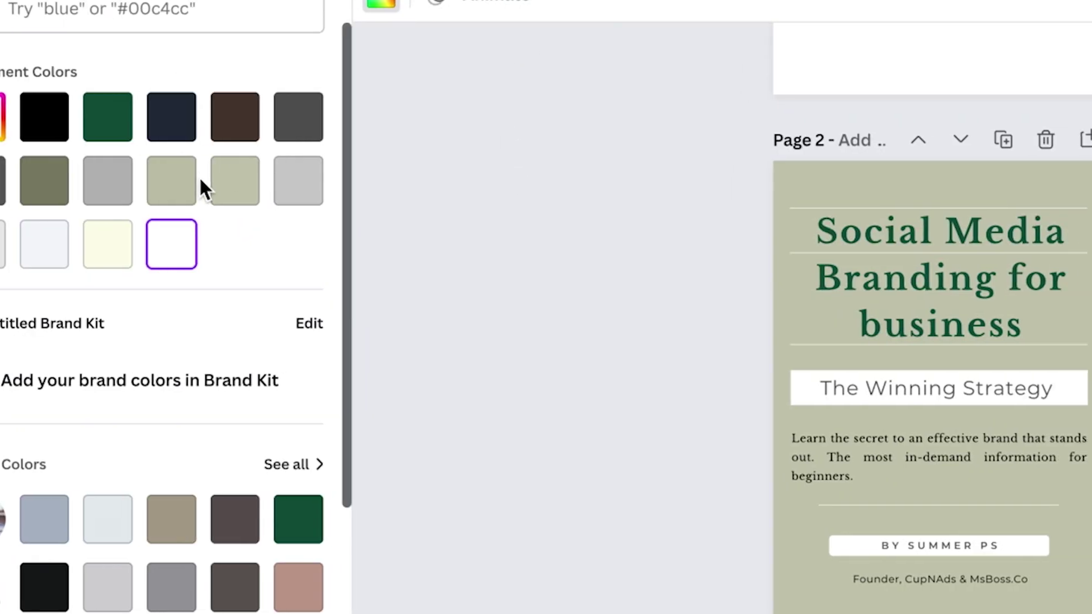
View the cover page's sage background colour and scroll through the ebook pages.
click(257, 181)
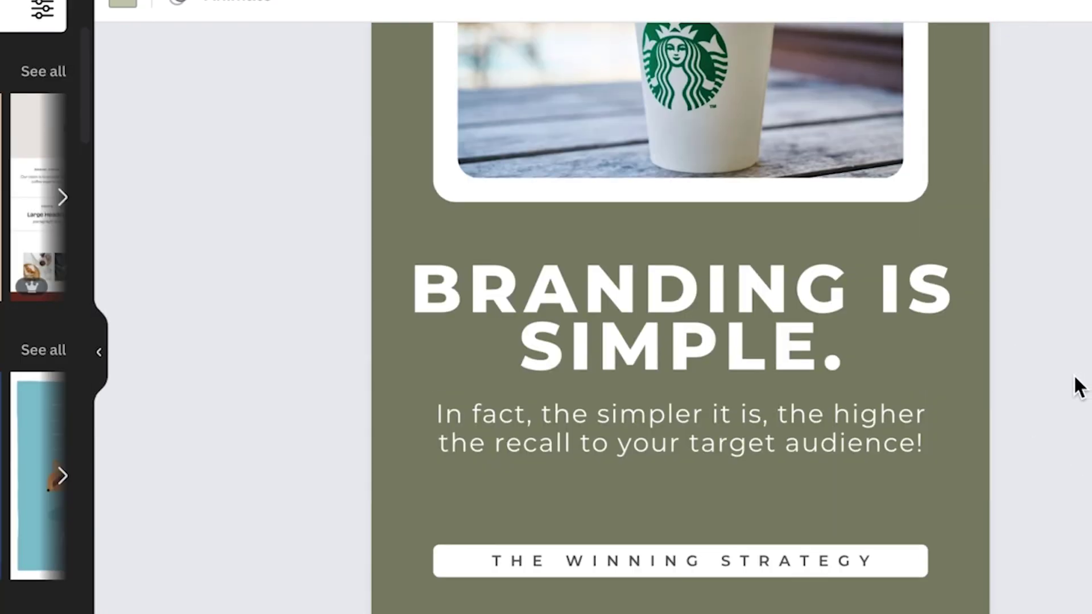
scroll(1077, 387, up, 5)
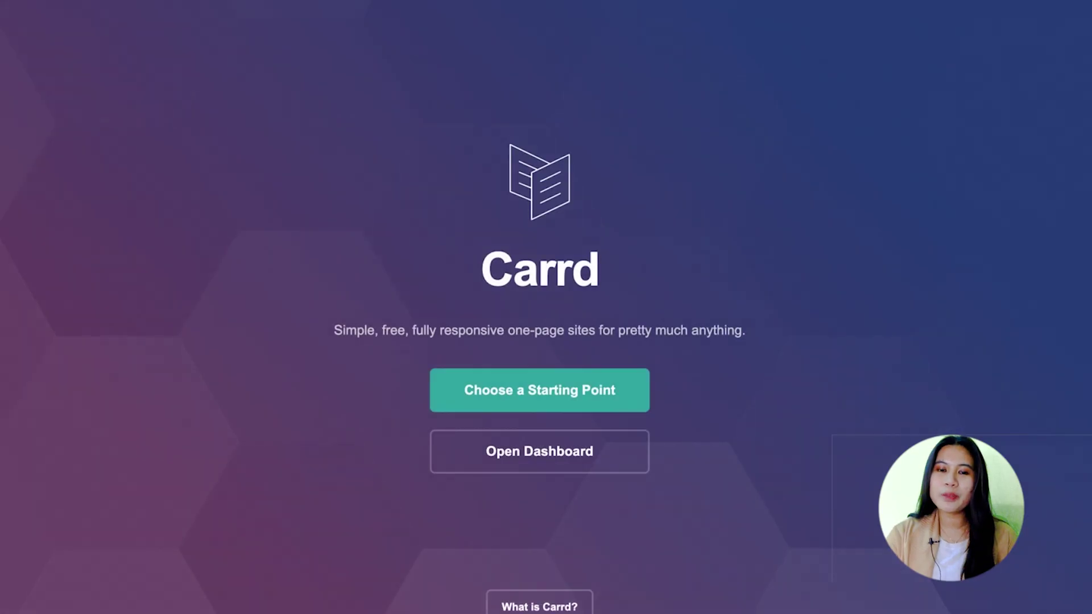
scroll(883, 341, down, 10)
scroll(884, 333, down, 20)
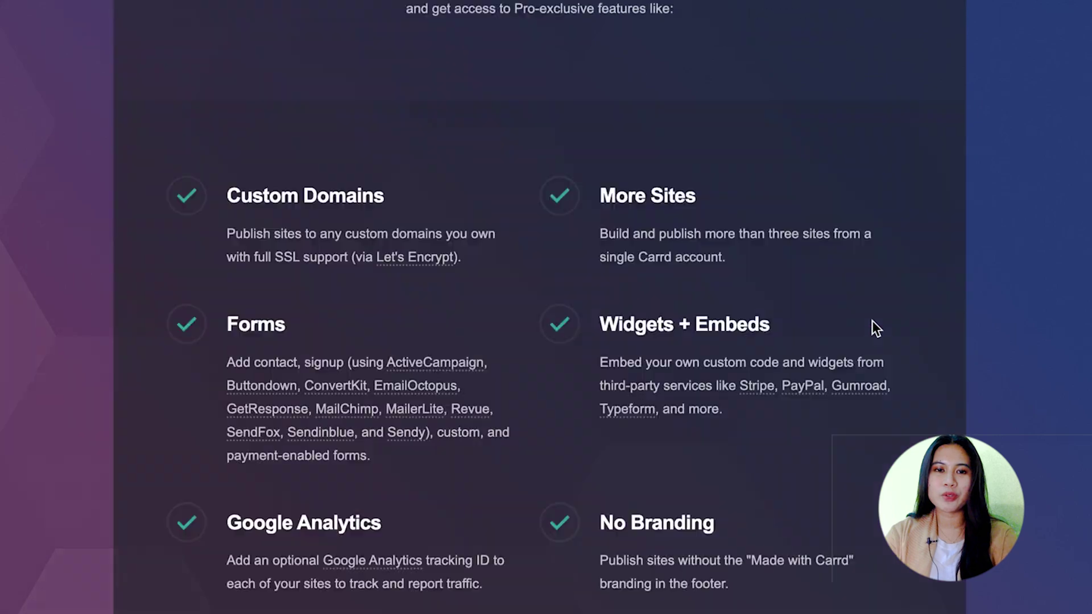
scroll(872, 320, up, 10)
scroll(865, 311, up, 15)
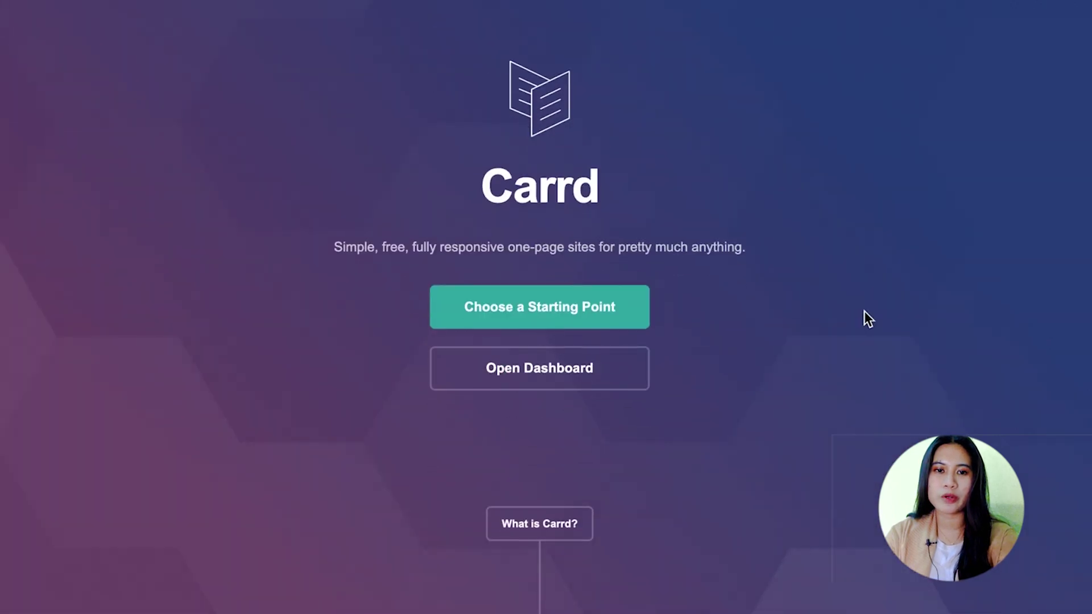
Scroll Carrd's starting-point gallery and select the 'Hi, I make awesome stuff for the www' template.
click(596, 291)
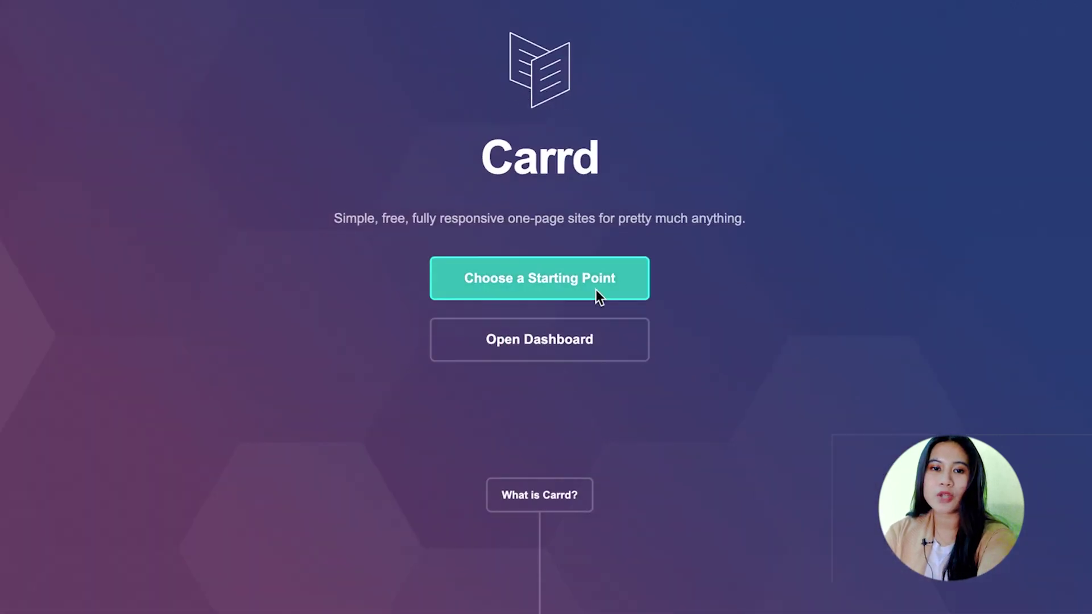
scroll(640, 340, down, 10)
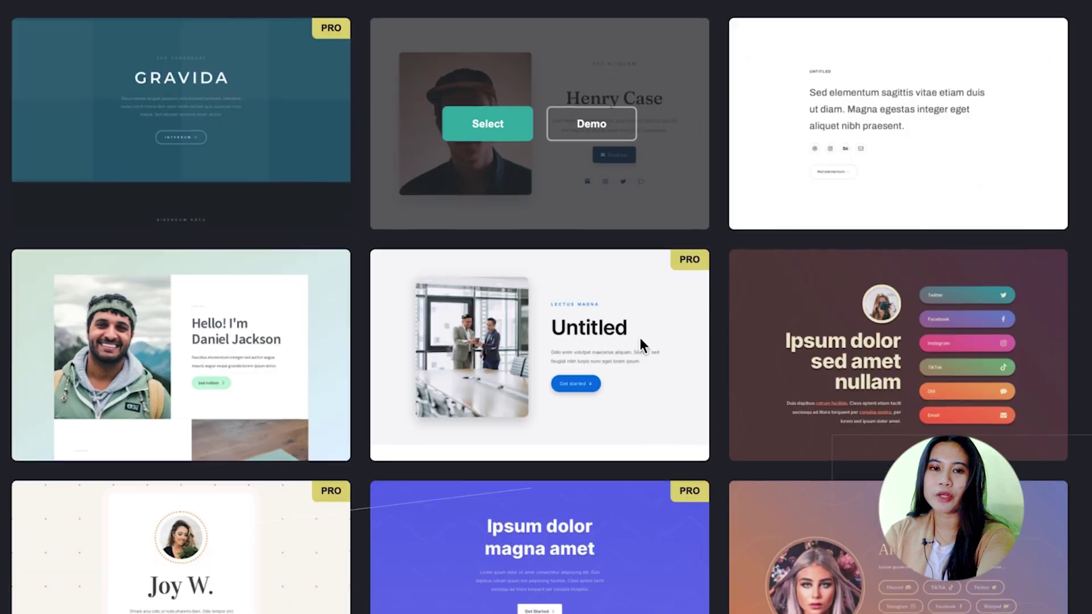
scroll(640, 338, down, 5)
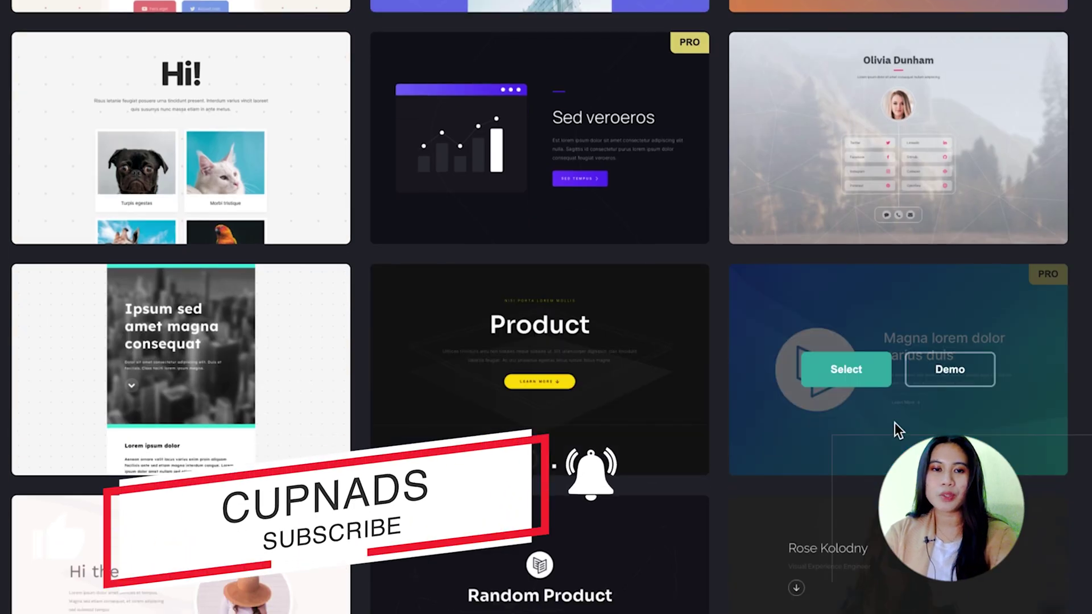
scroll(895, 422, down, 4)
scroll(893, 412, down, 10)
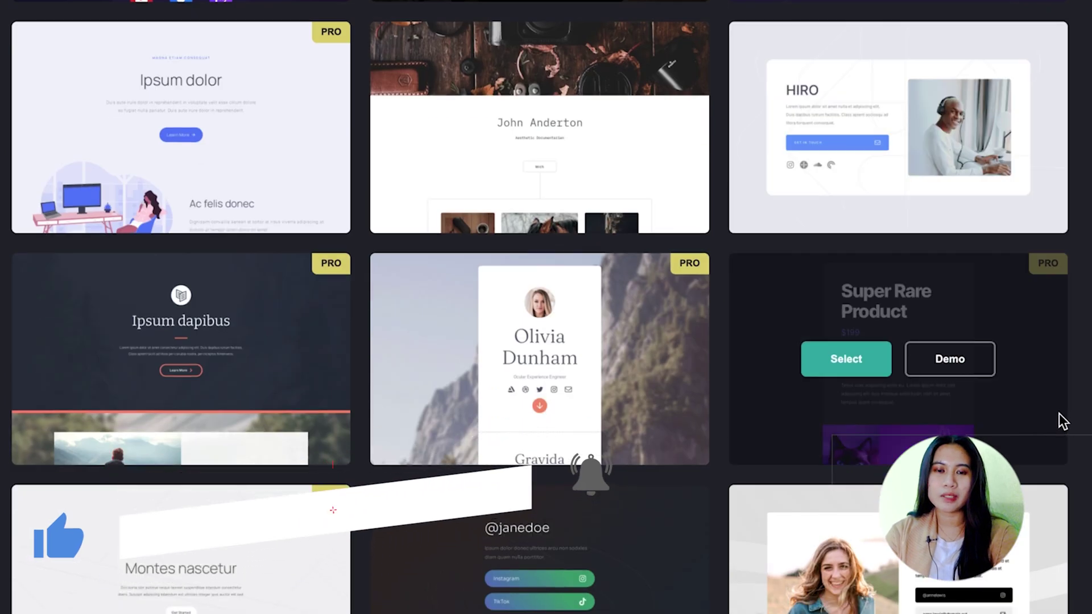
scroll(303, 307, down, 20)
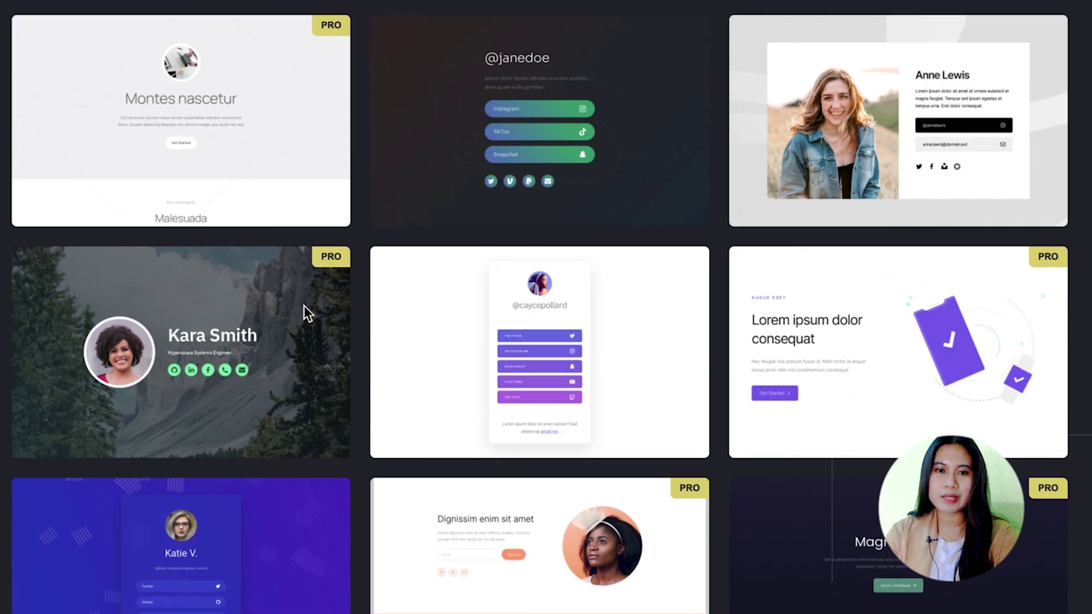
scroll(316, 307, down, 16)
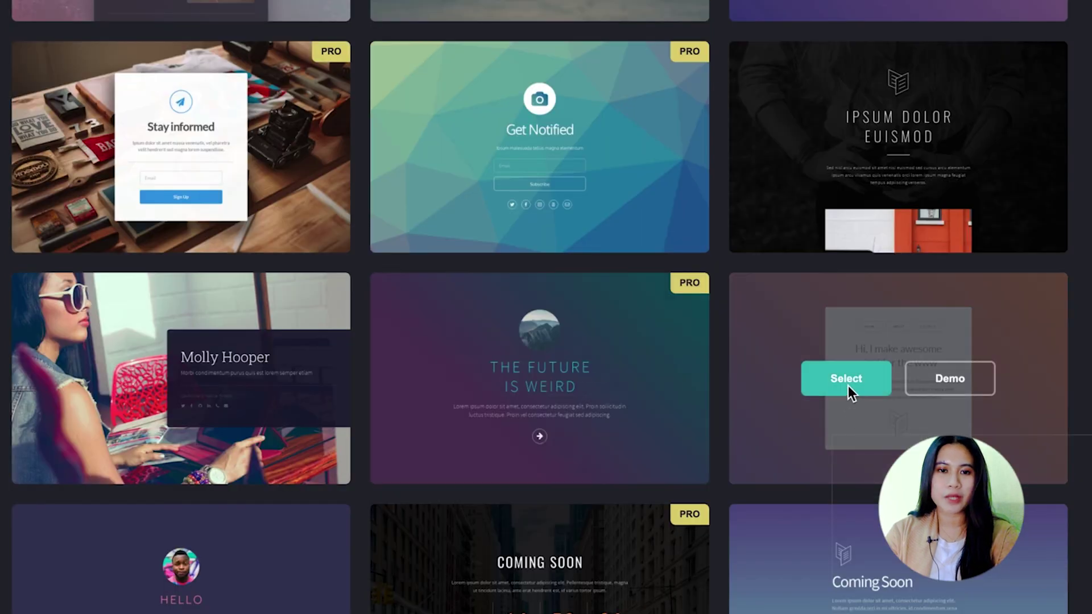
click(849, 381)
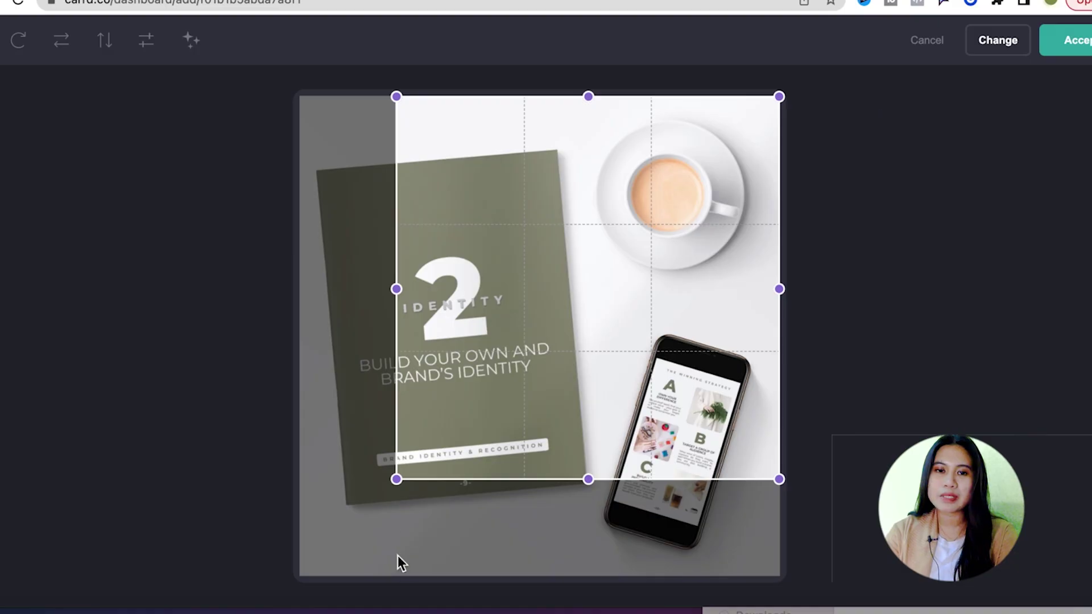
Crop the ebook mockup image and change the heading to 'Ready to take your brand to the next level?'.
drag(398, 559, 304, 578)
click(1078, 41)
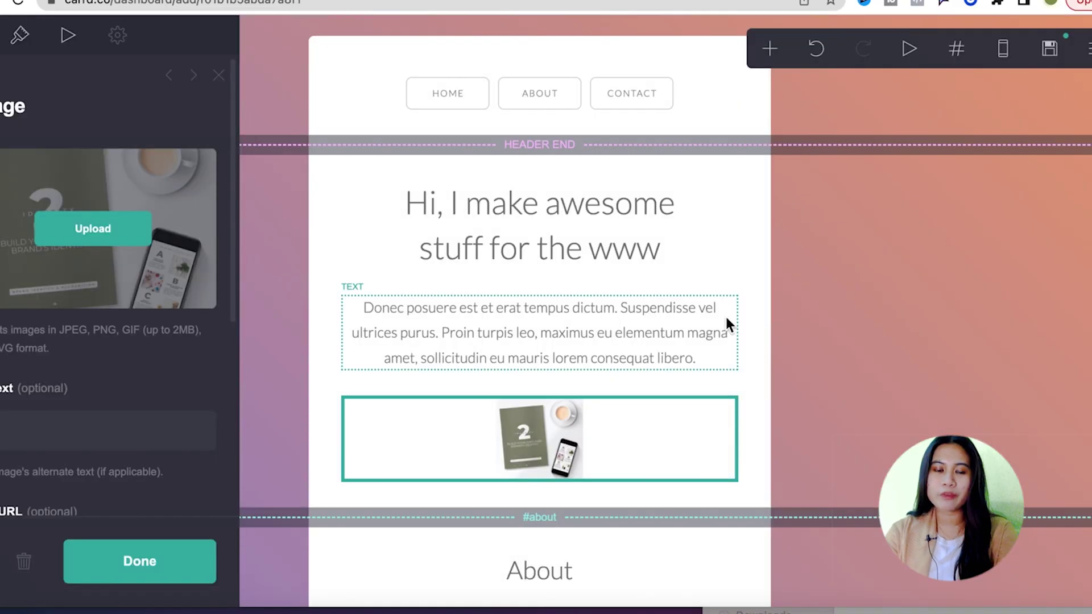
click(554, 205)
key(ctrl+a)
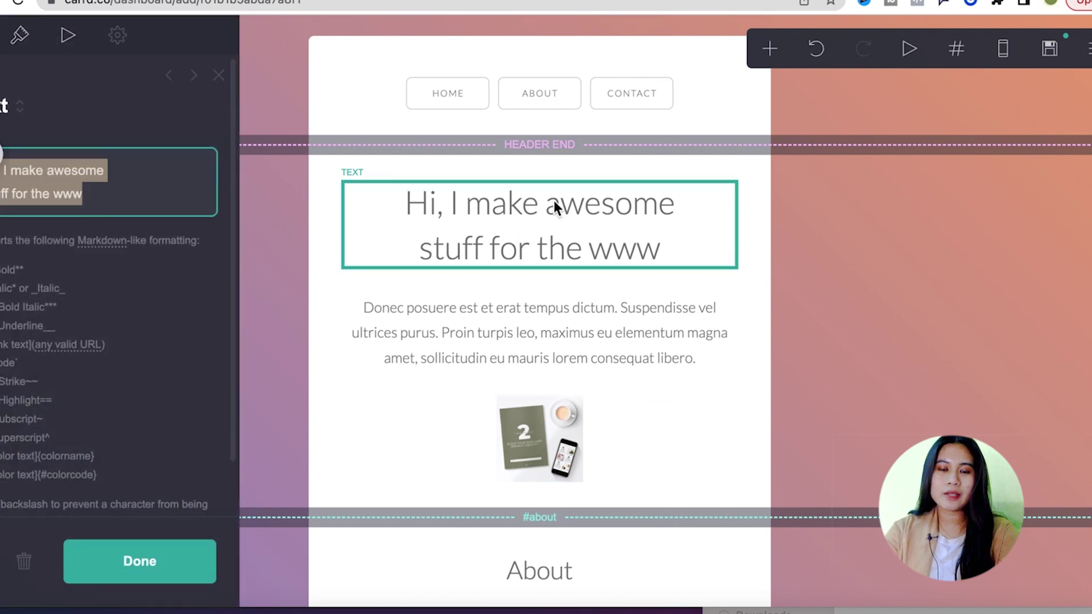
text(Ready to take your br)
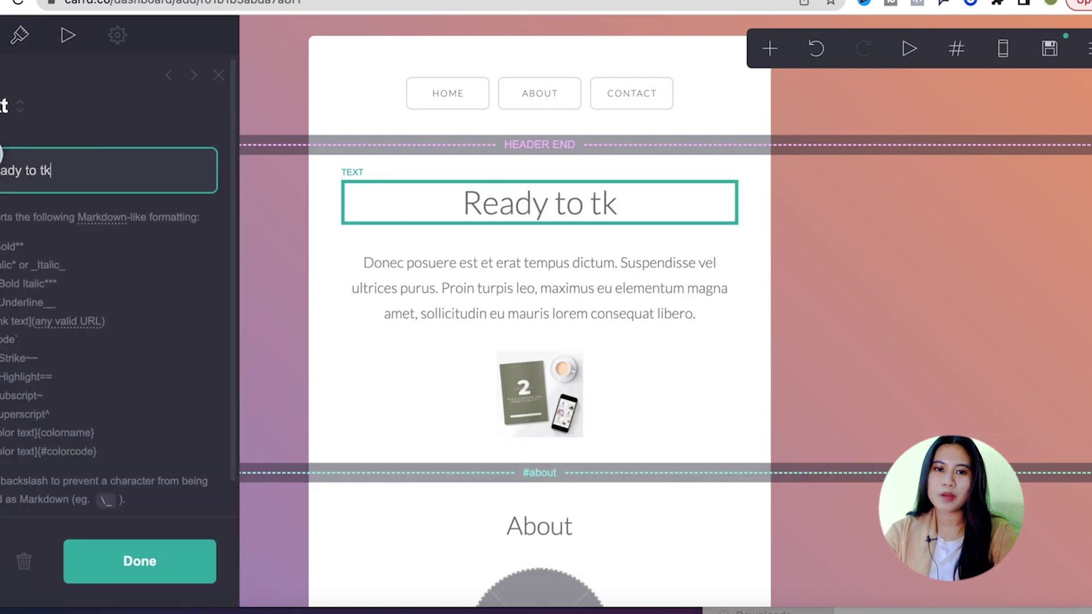
text(and )
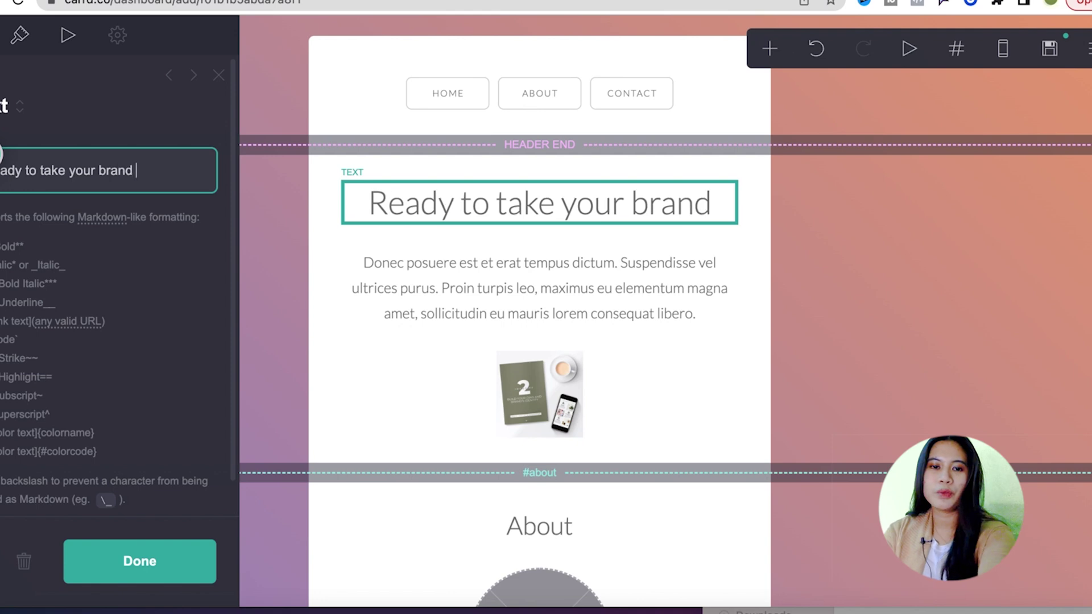
text(to the nex)
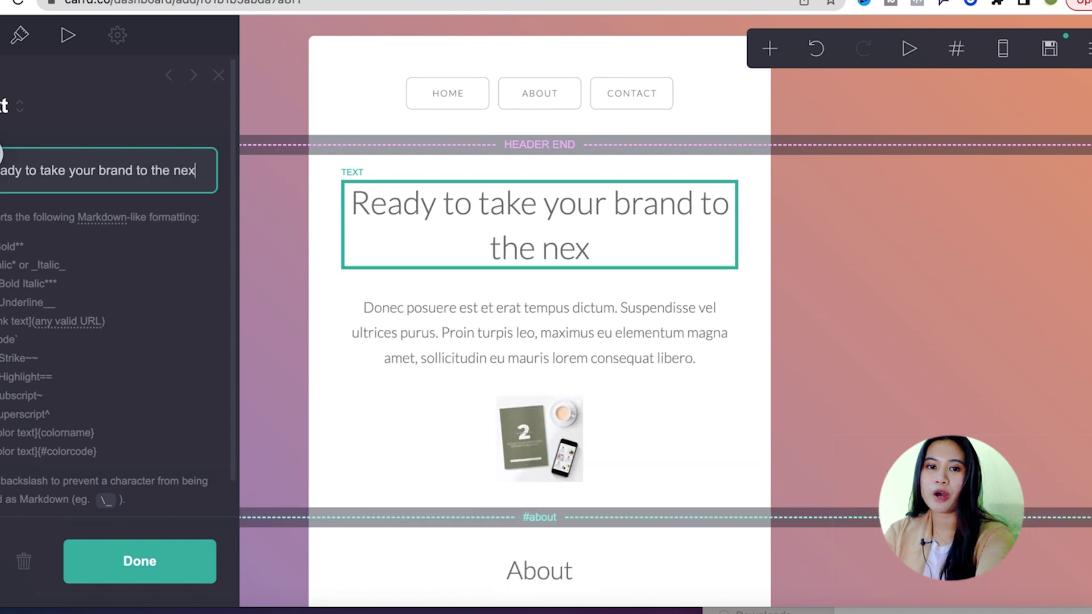
text(t level?)
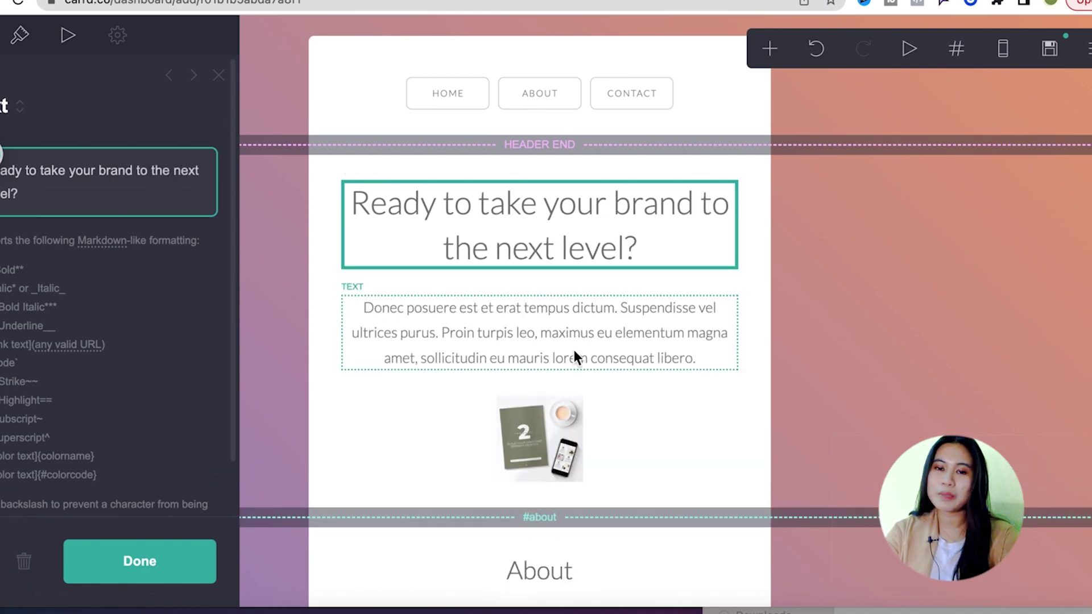
click(132, 570)
click(537, 452)
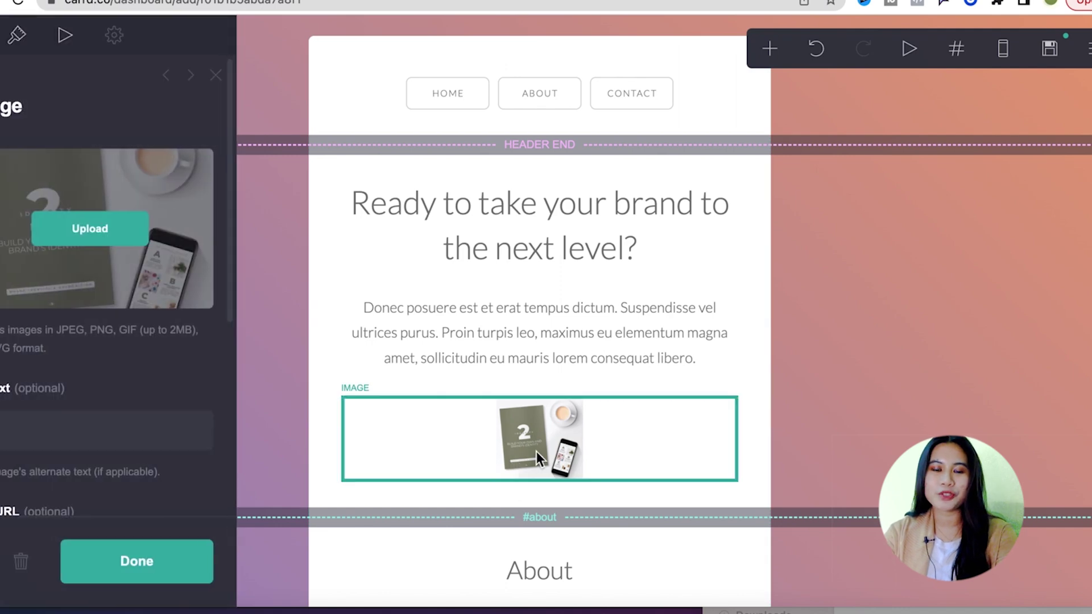
scroll(49, 339, down, 5)
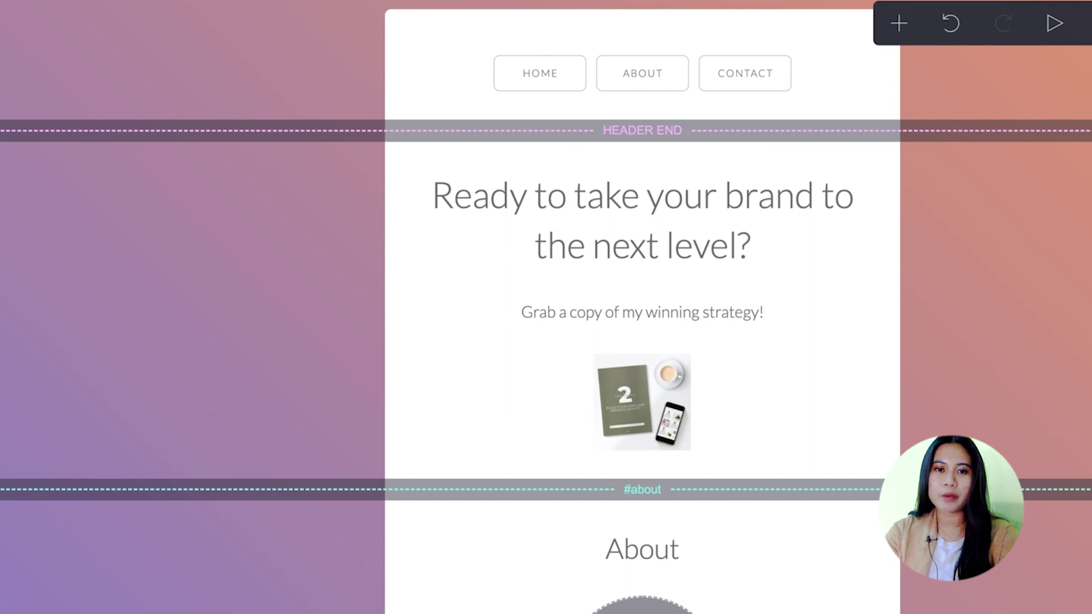
Enter samplelandingbook as the site's .carrd.co address in the publish settings.
key(ctrl+s)
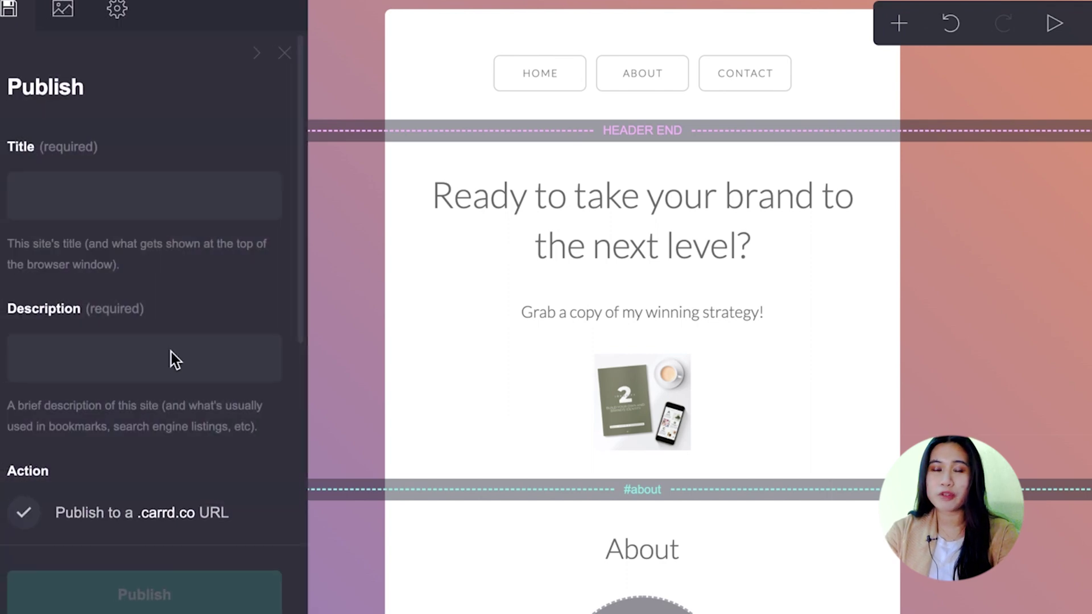
scroll(160, 382, down, 5)
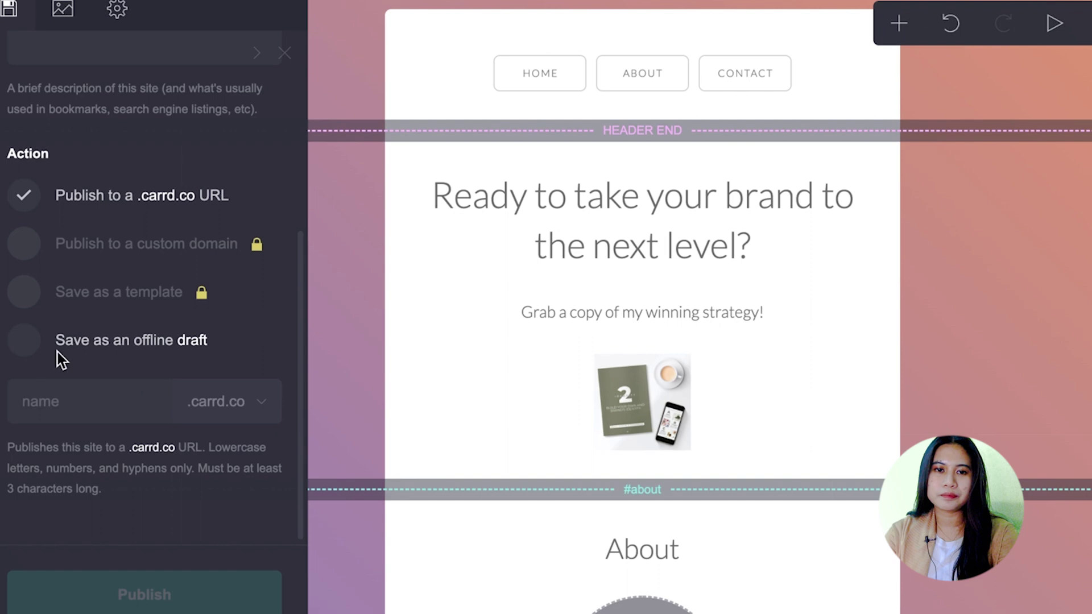
click(79, 407)
text(samplelanding)
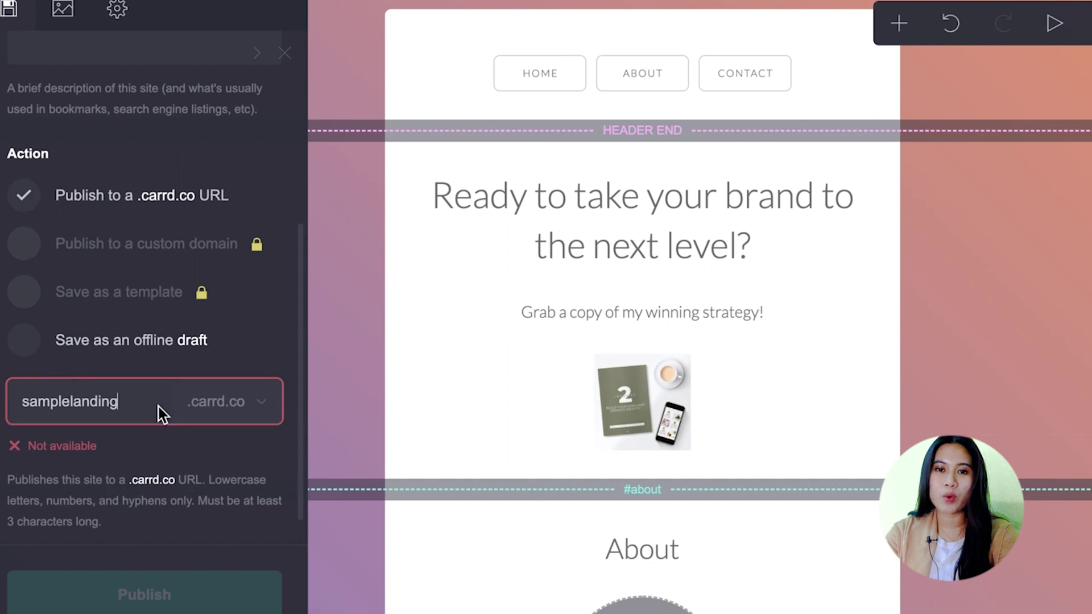
text(book)
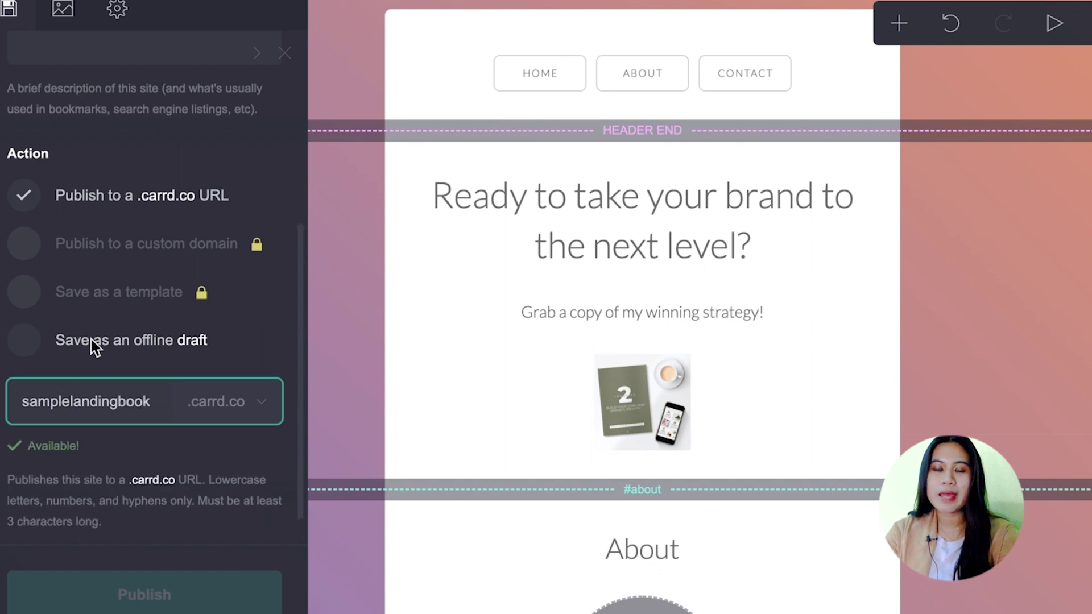
scroll(109, 377, up, 5)
click(108, 186)
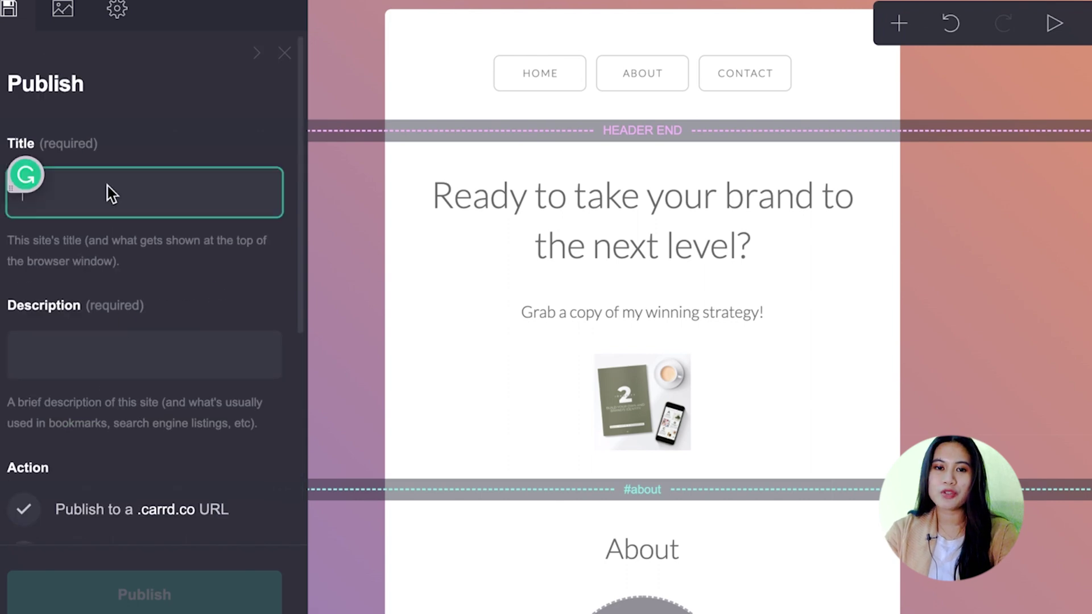